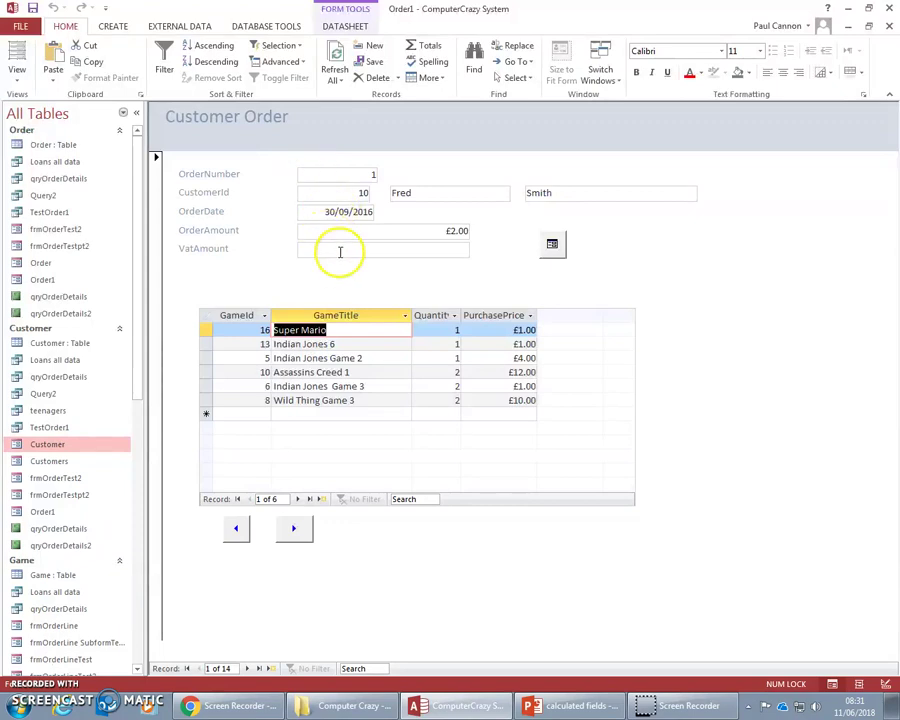
Browse forward through the first few customer order records and return to the first order.
click(334, 174)
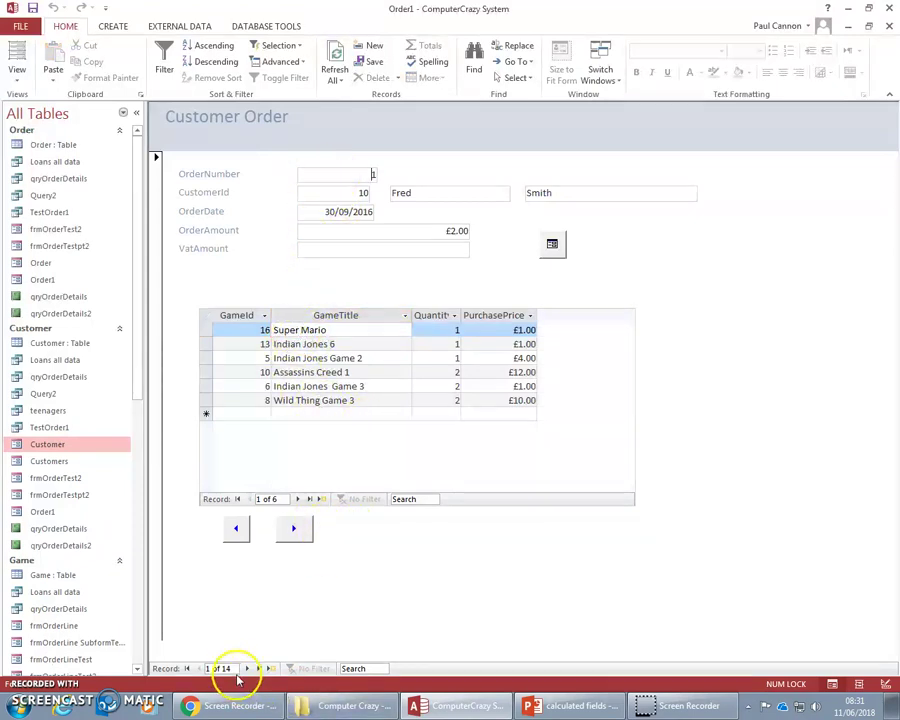
click(247, 668)
click(247, 668)
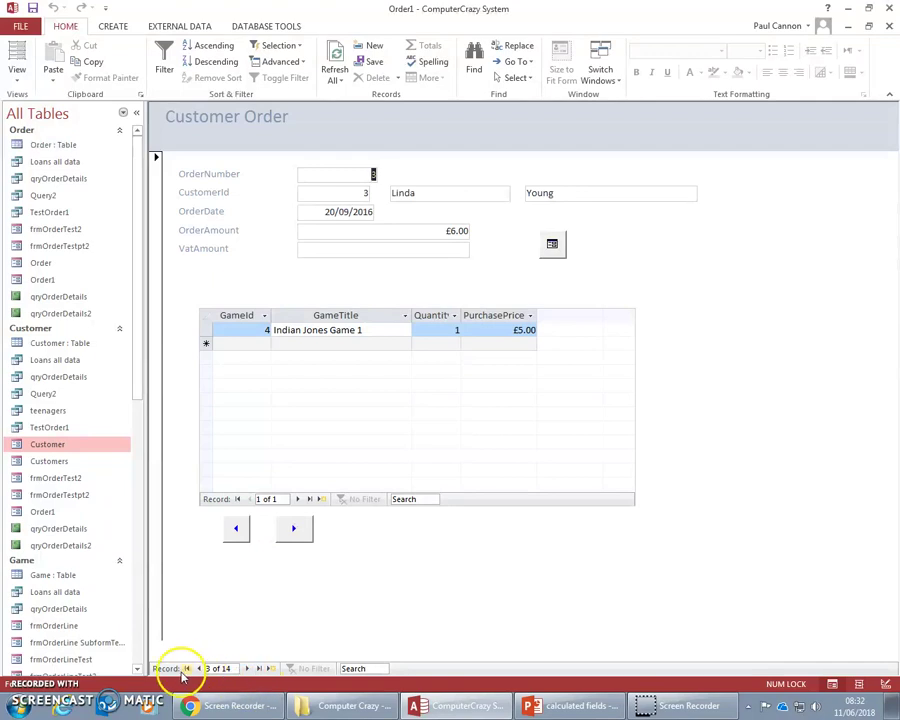
click(199, 668)
click(199, 668)
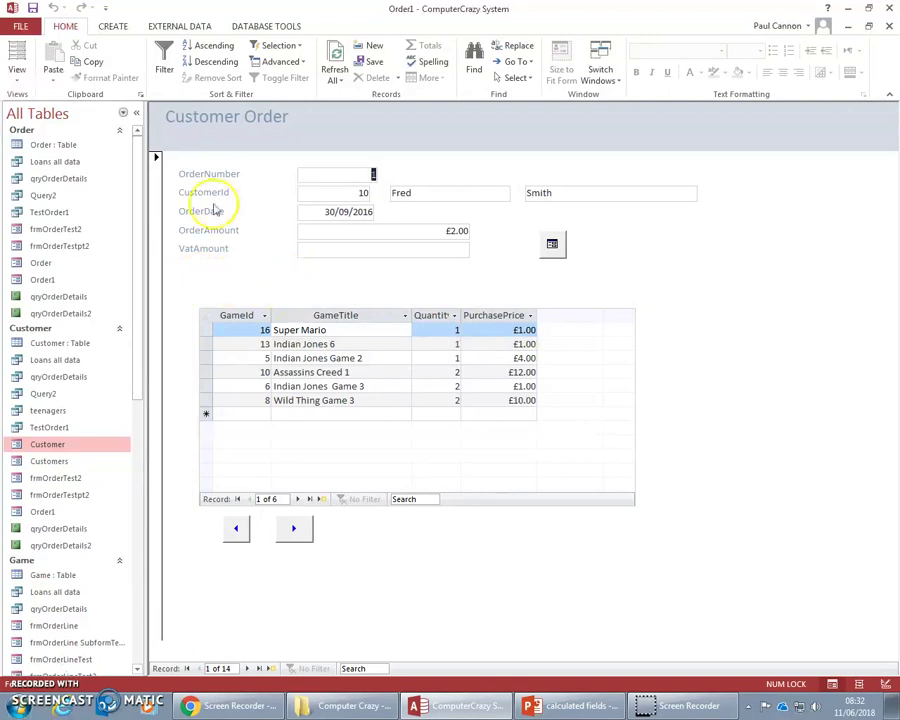
Switch the customer order form to Design View and select the order line subform.
click(17, 82)
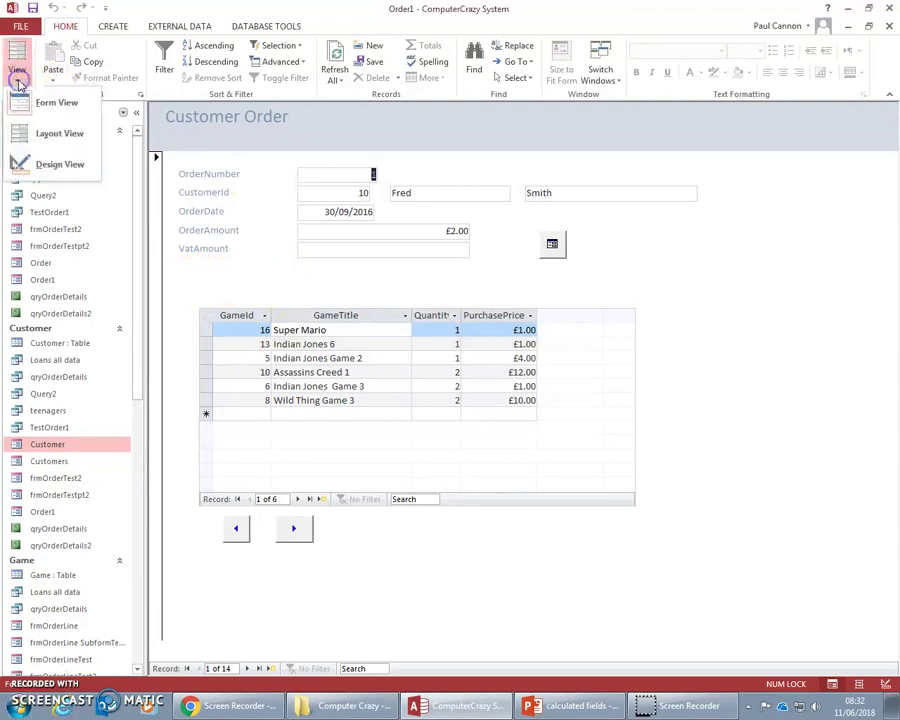
click(50, 164)
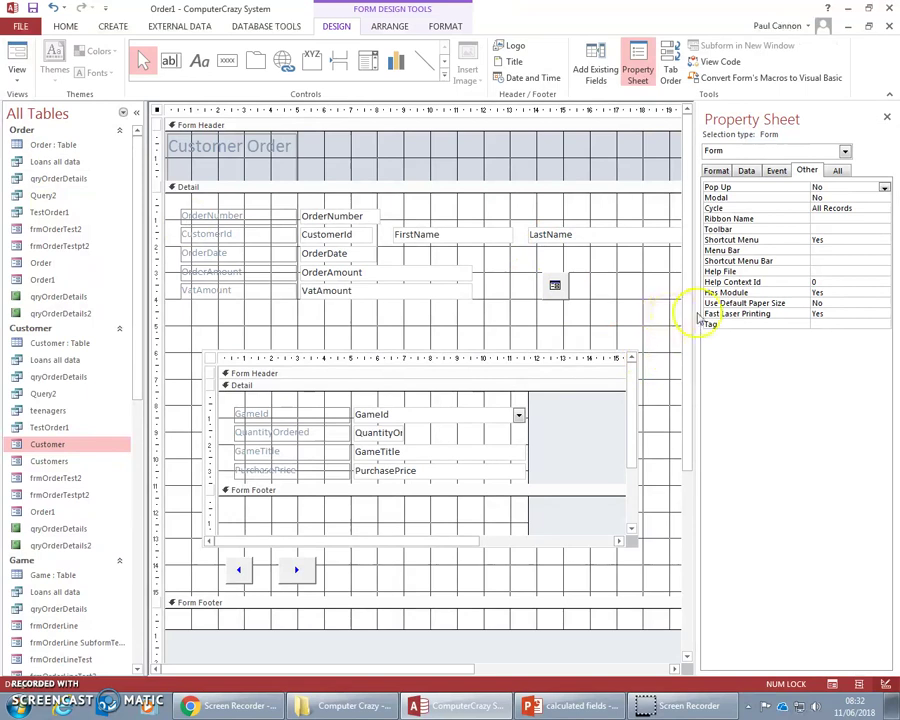
scroll(689, 287, down, 1)
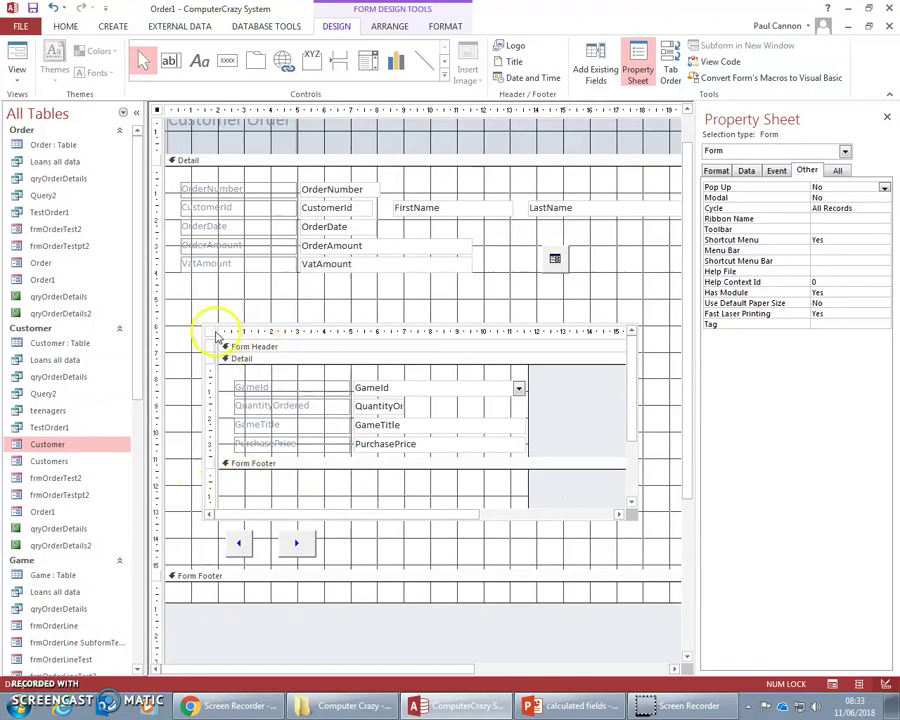
click(206, 328)
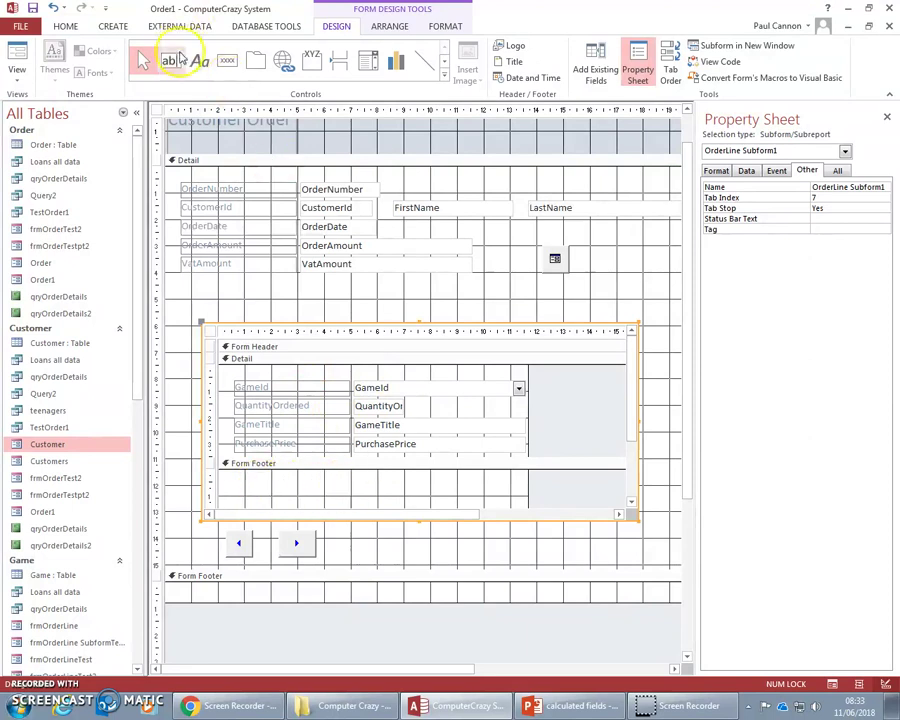
click(170, 62)
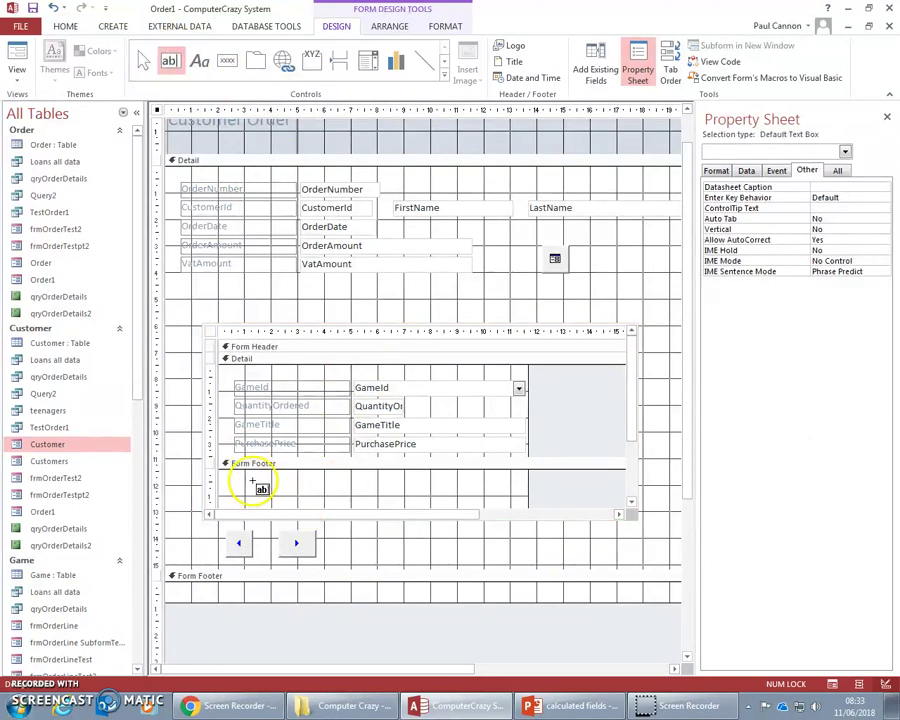
click(262, 487)
drag(262, 487, 452, 483)
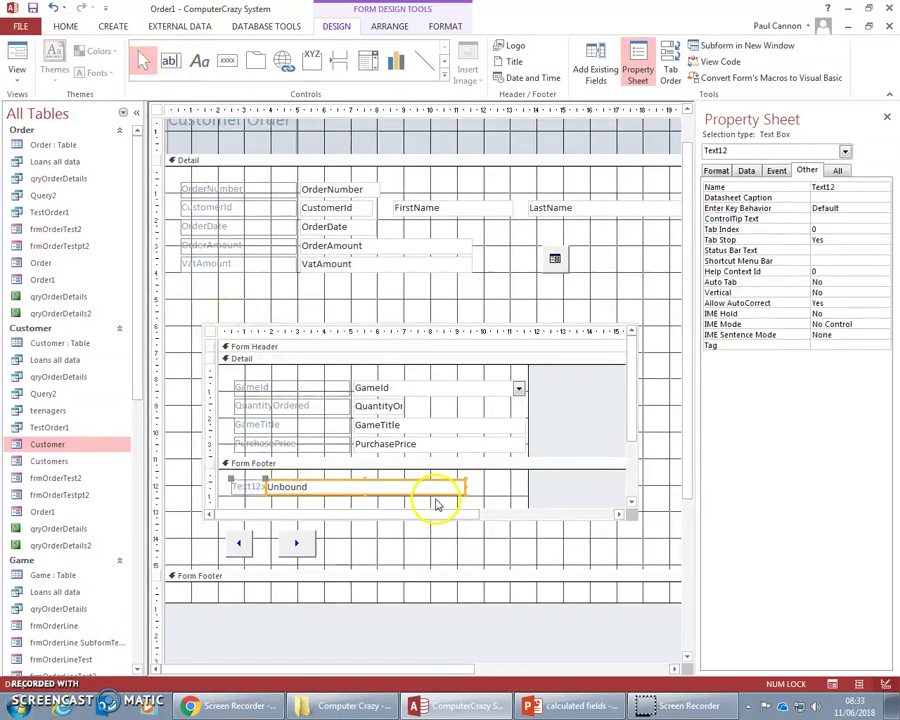
key(Delete)
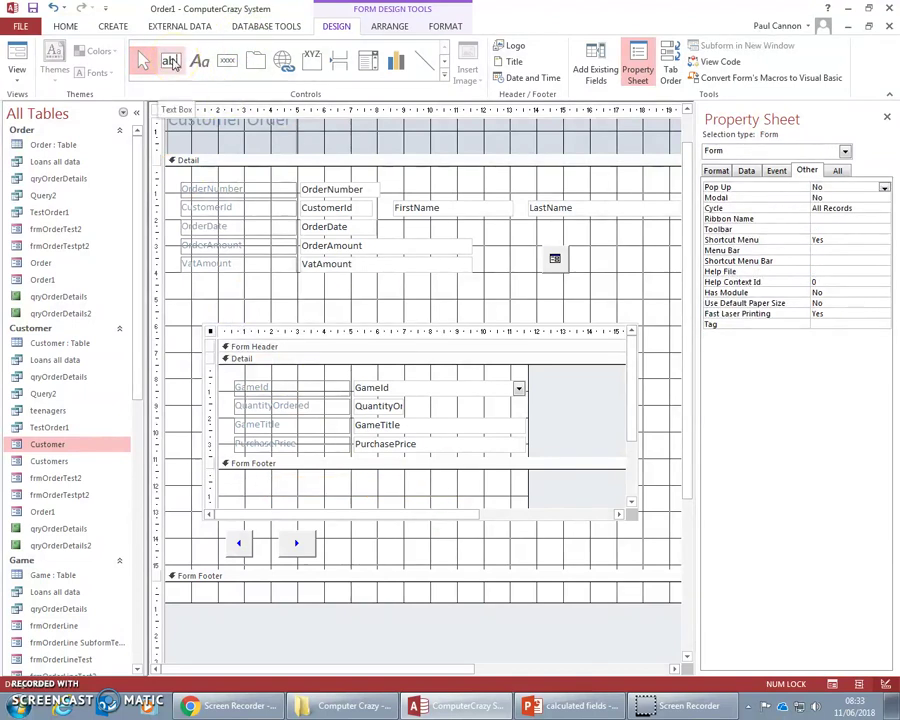
Add a text box with its label to the subform's Form Footer and shift both slightly right.
click(170, 61)
mouse_move(262, 481)
mouse_down()
mouse_move(287, 491)
mouse_move(465, 492)
mouse_up()
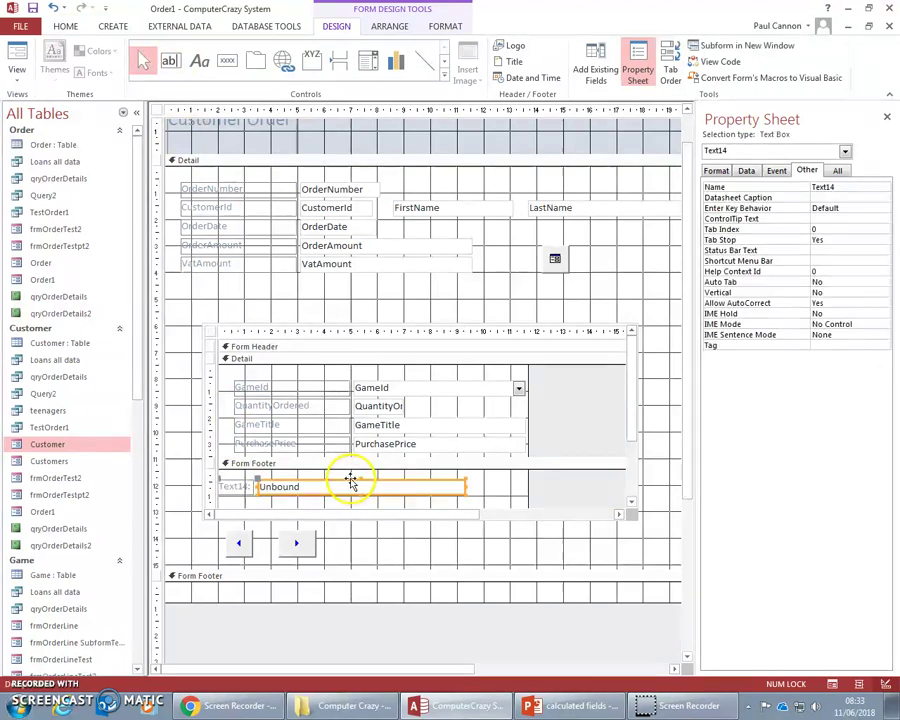
drag(352, 481, 362, 478)
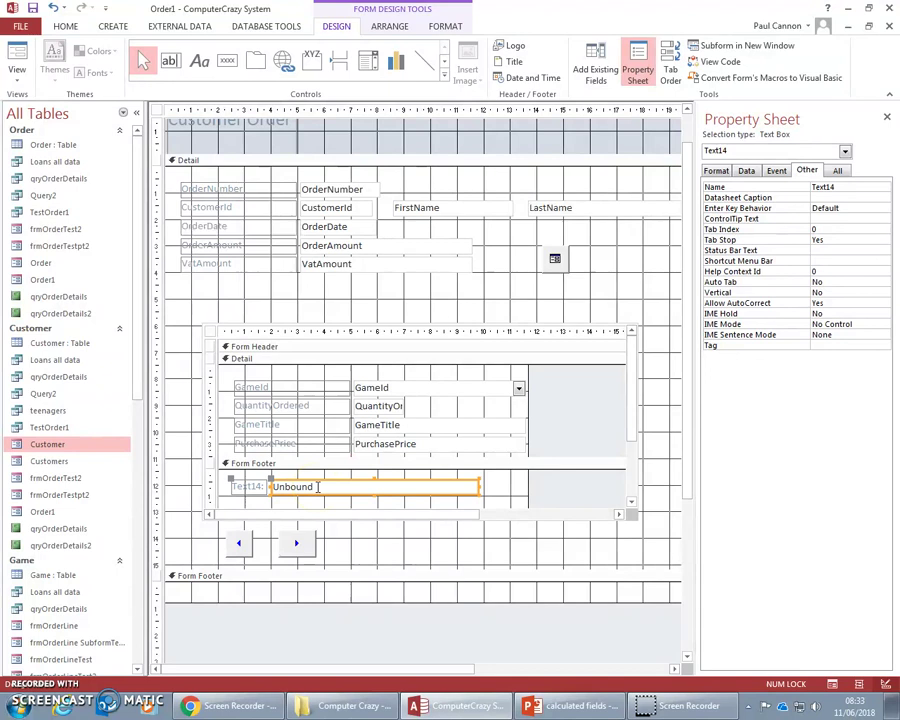
Enter the expression =count([GameId]) in the subform footer's text box.
click(318, 487)
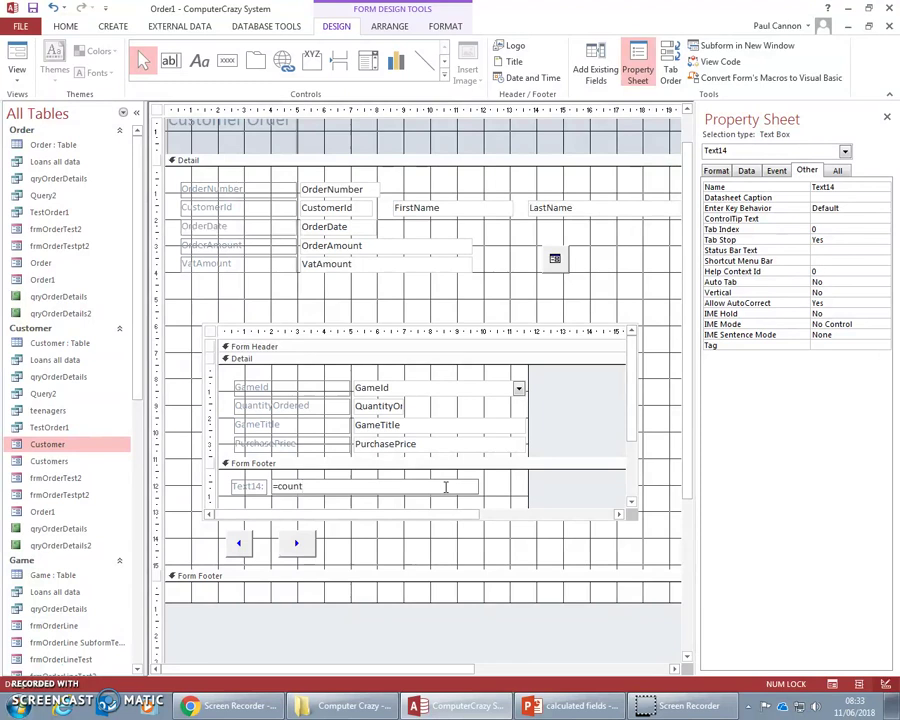
text(()
text([)
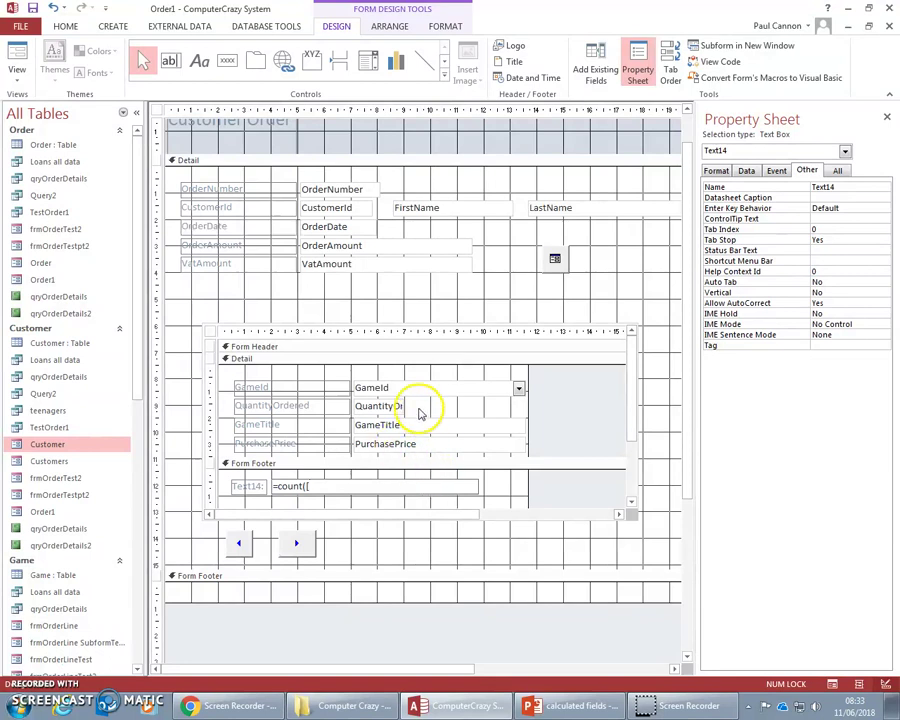
click(398, 392)
click(452, 392)
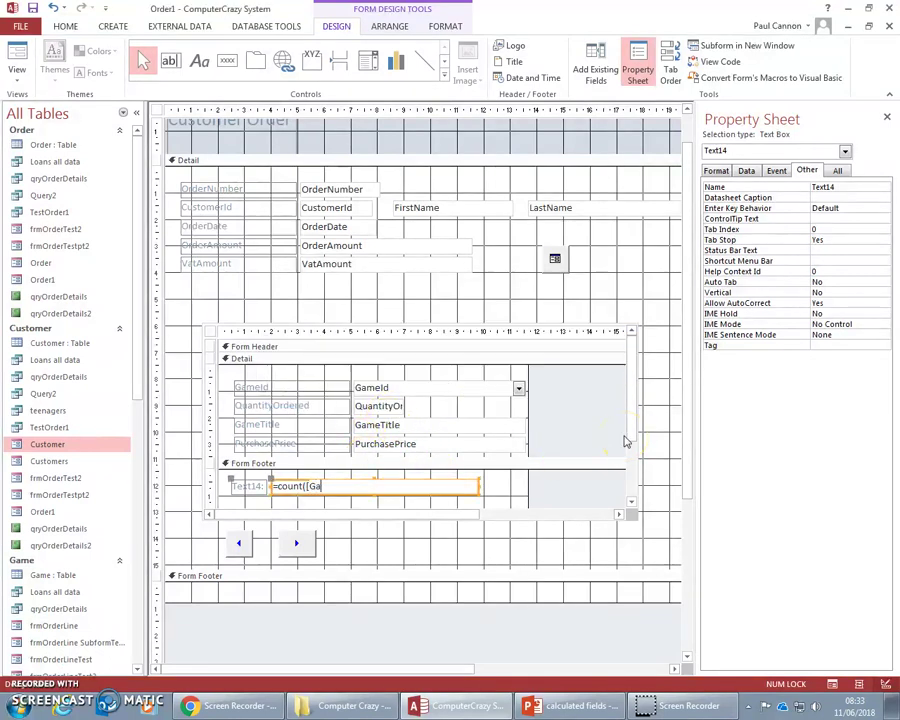
text(GameId)
Switch to the calculated fields presentation in PowerPoint, check the sub-form formula on slide 2, and return to Access.
click(540, 706)
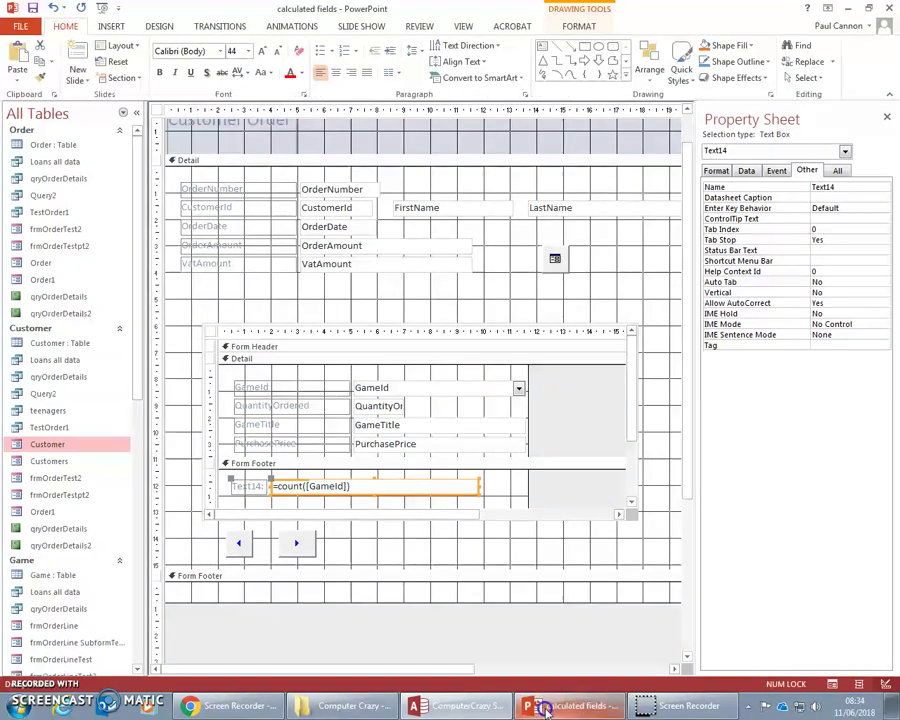
click(69, 233)
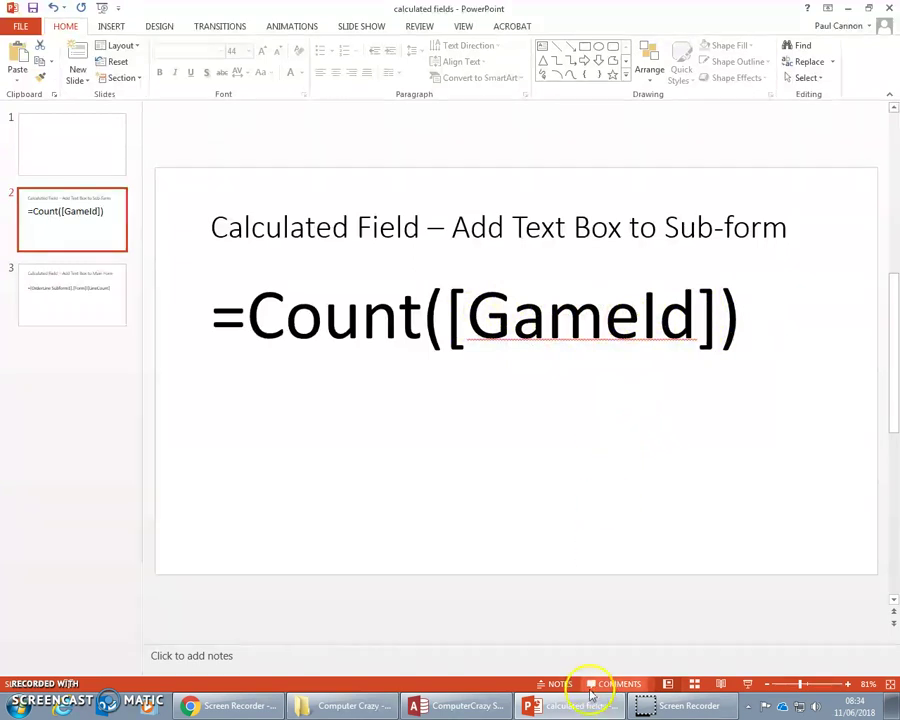
click(474, 705)
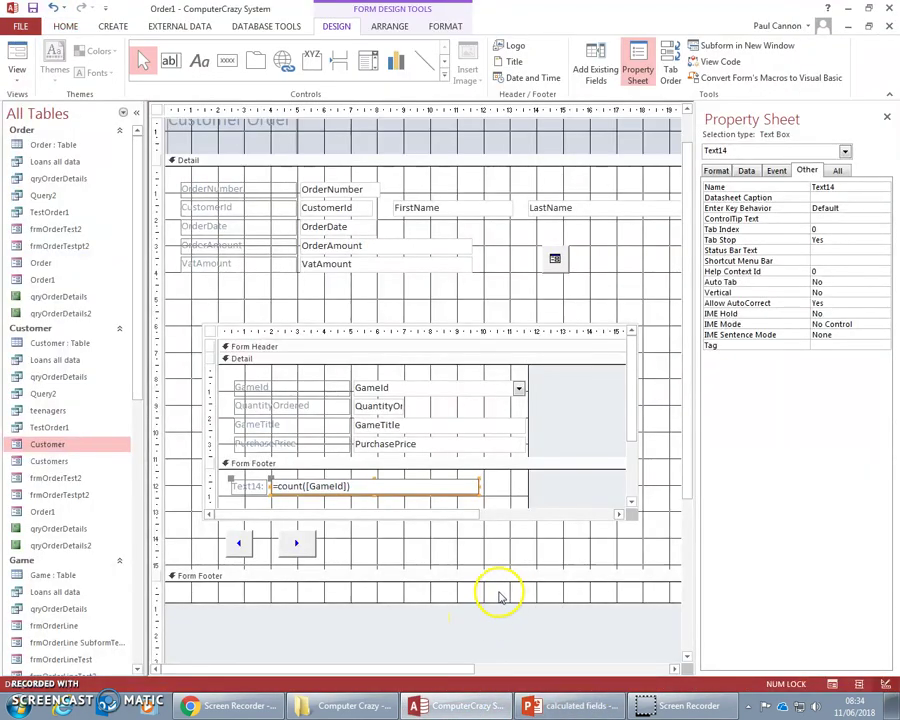
Add a text box to the main form below VatAmount, above the subform, and space it away from its label.
click(218, 290)
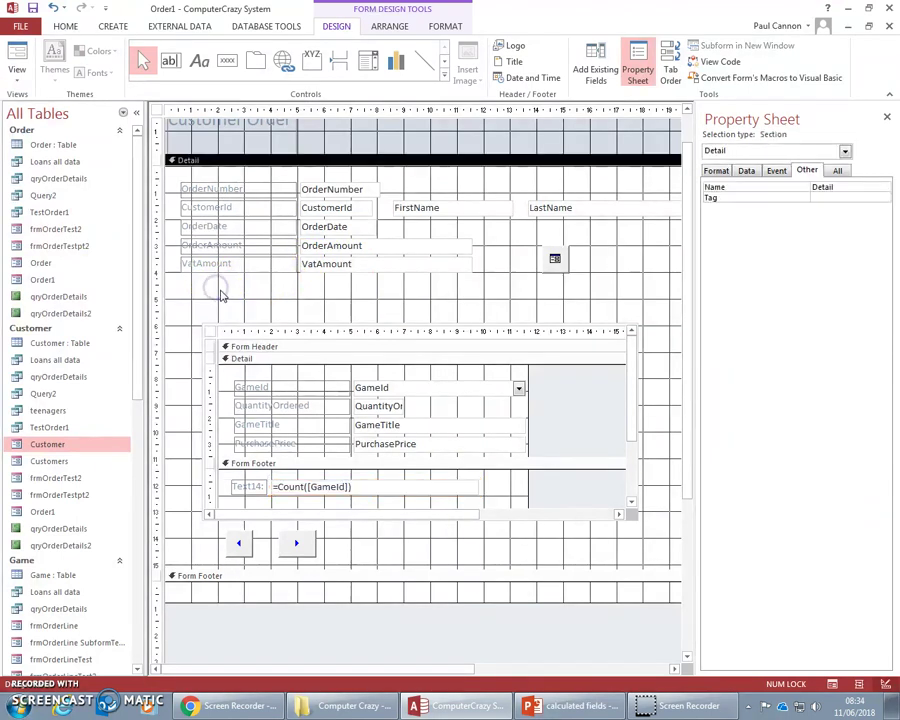
click(170, 61)
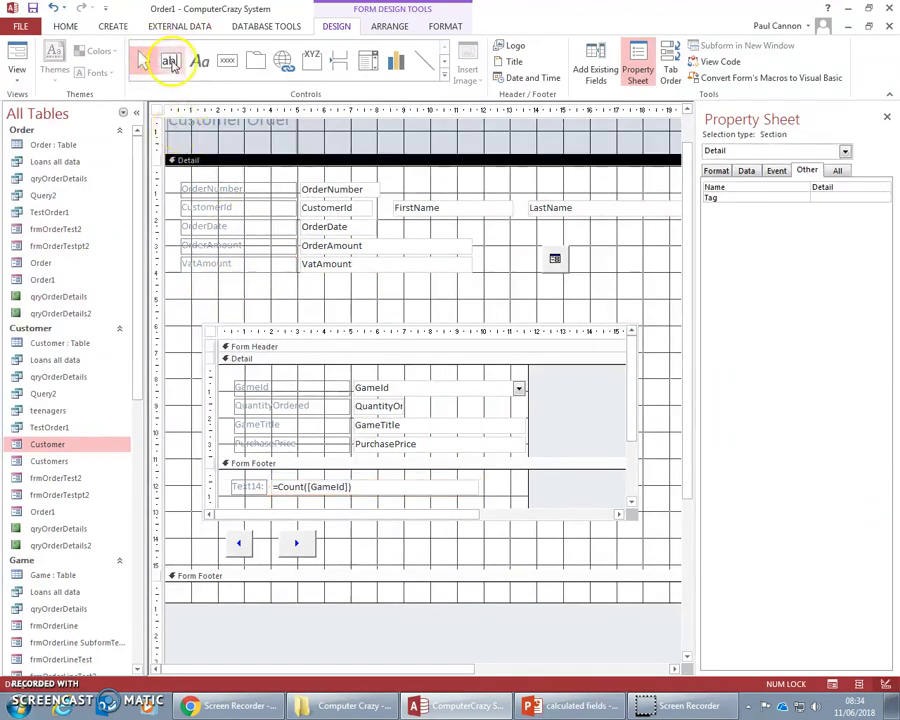
drag(197, 290, 446, 290)
click(255, 296)
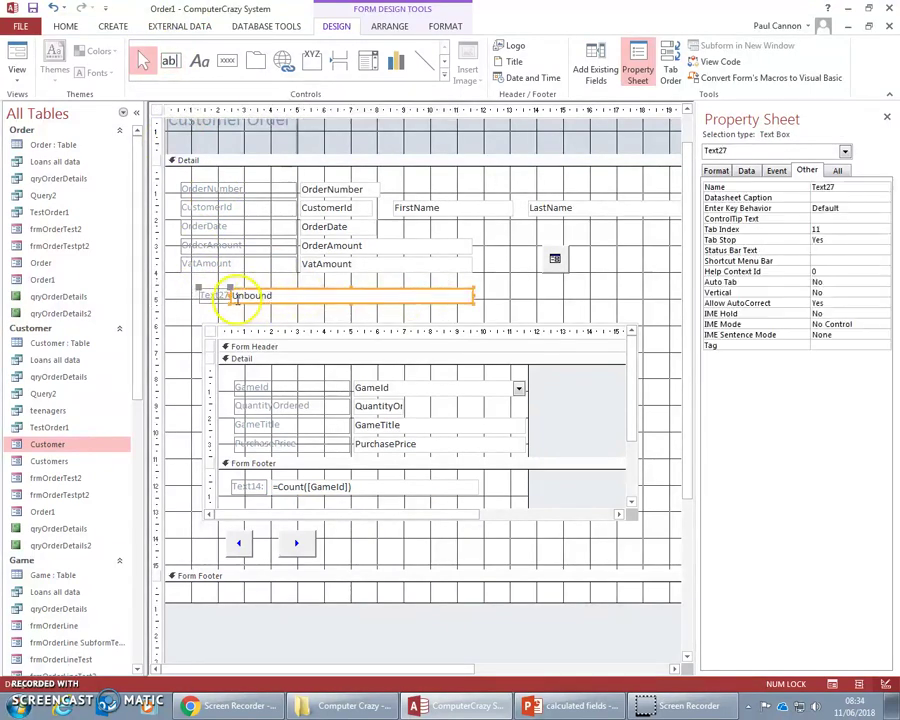
click(265, 295)
drag(268, 295, 290, 287)
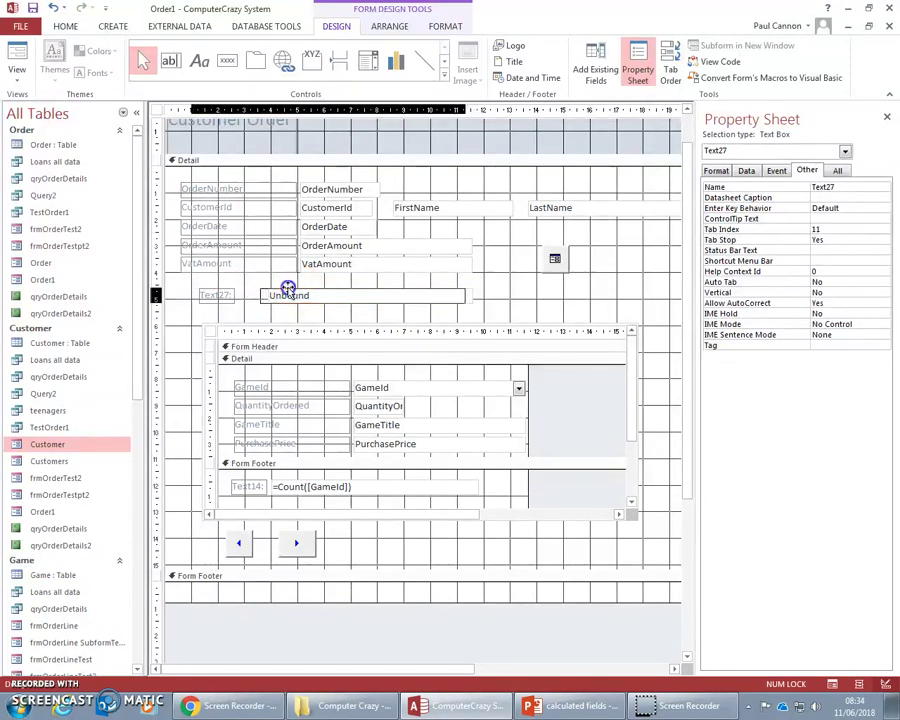
click(302, 294)
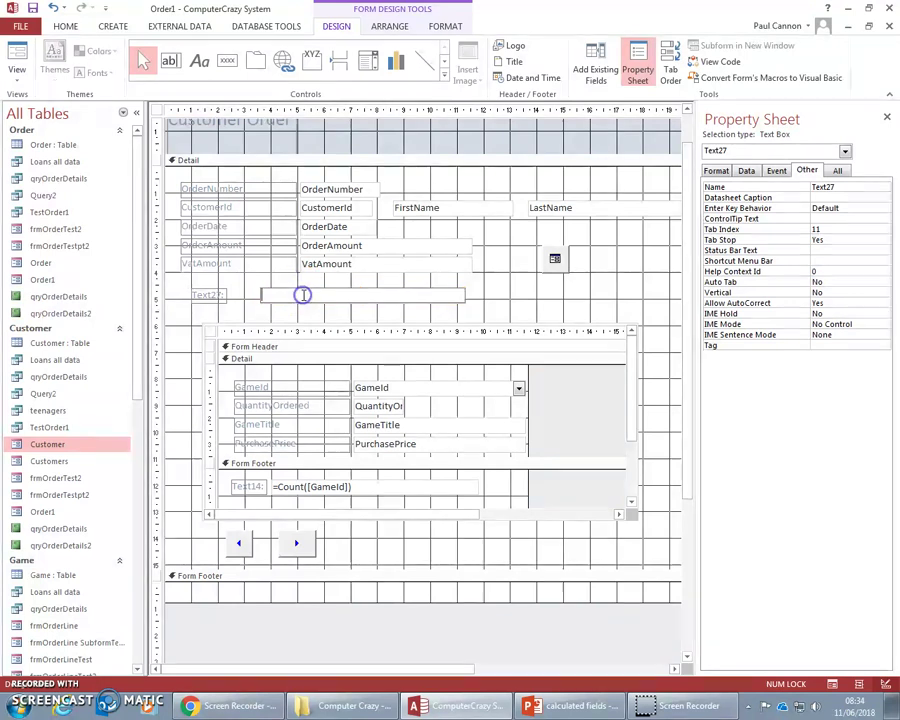
click(276, 295)
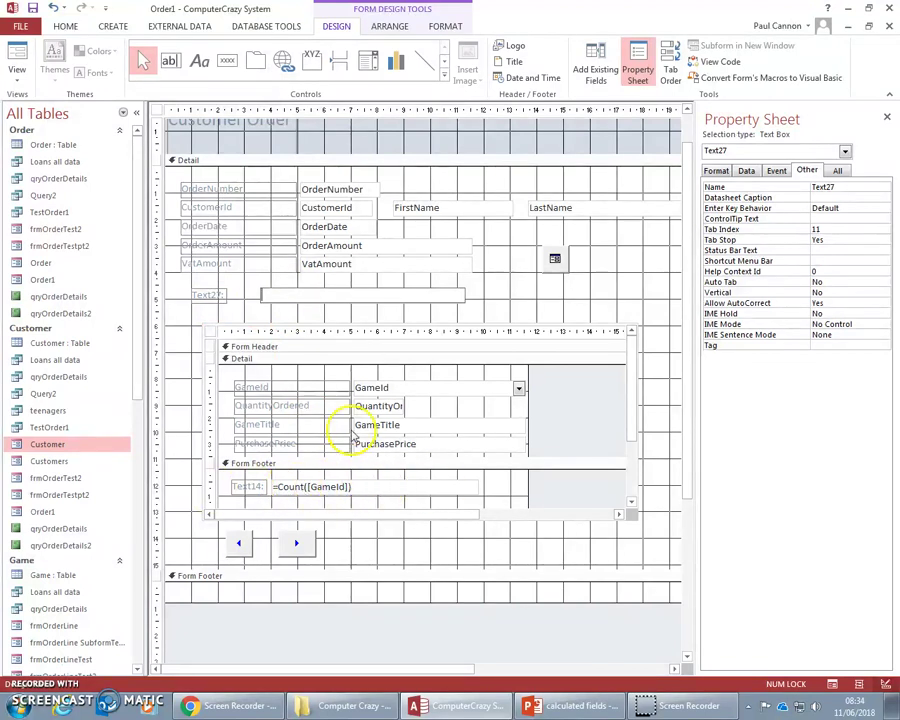
Check the Name property of the order line subform for use in the main form's expression.
click(201, 318)
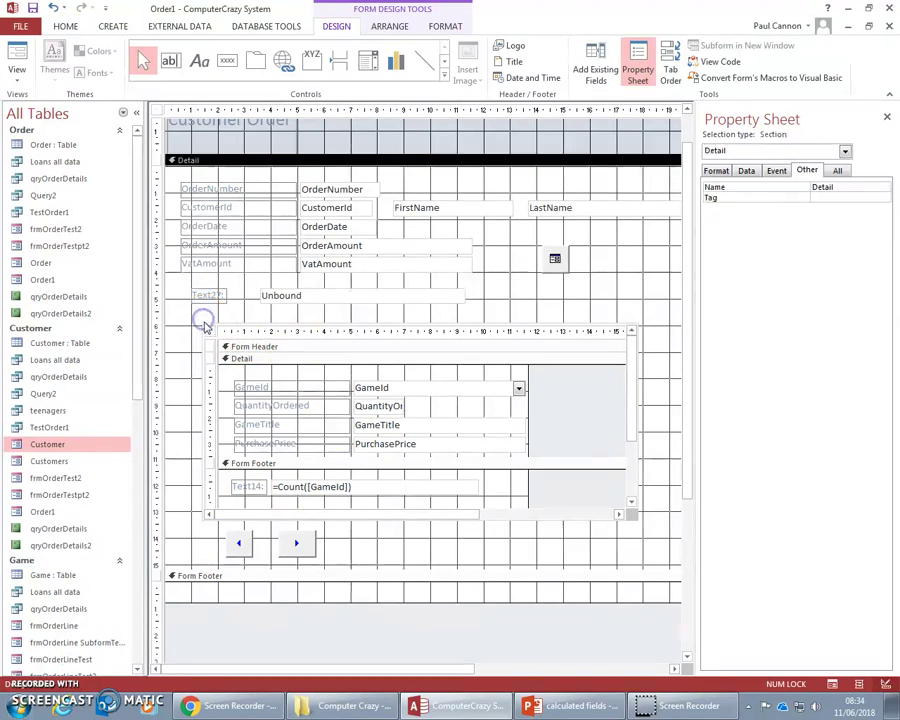
click(205, 328)
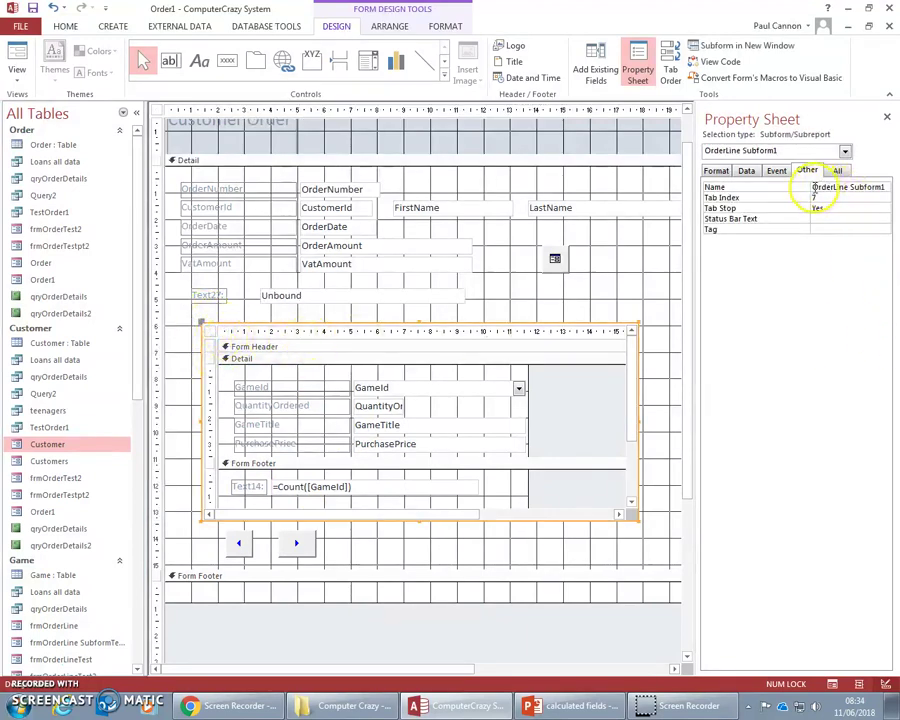
drag(812, 187, 852, 188)
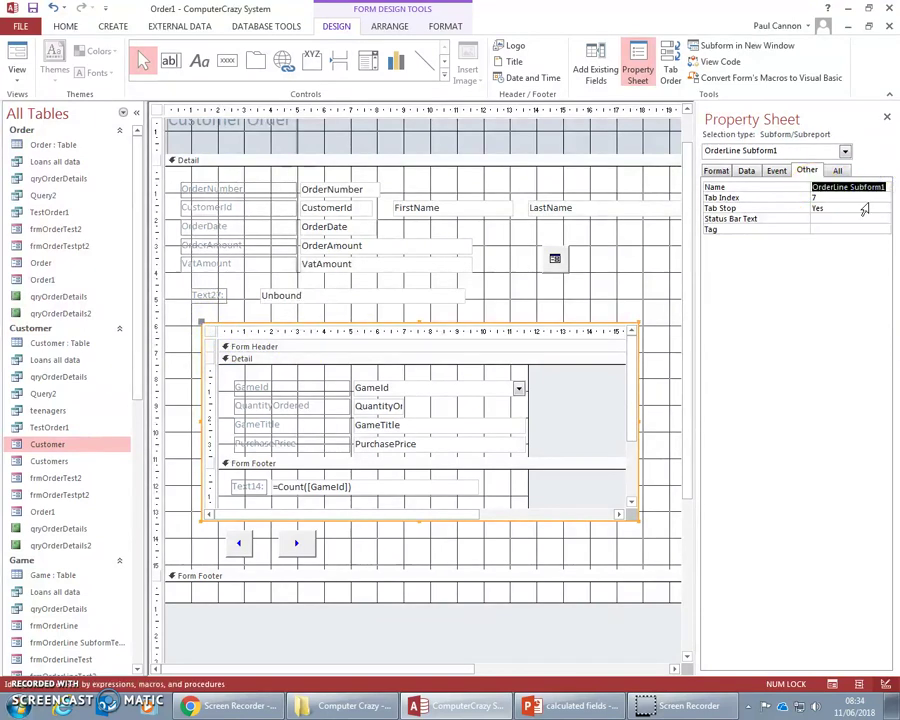
Write =[OrderLine Subform1].[form]! in the main form's new text box and cut the expression to the clipboard.
click(279, 296)
click(272, 294)
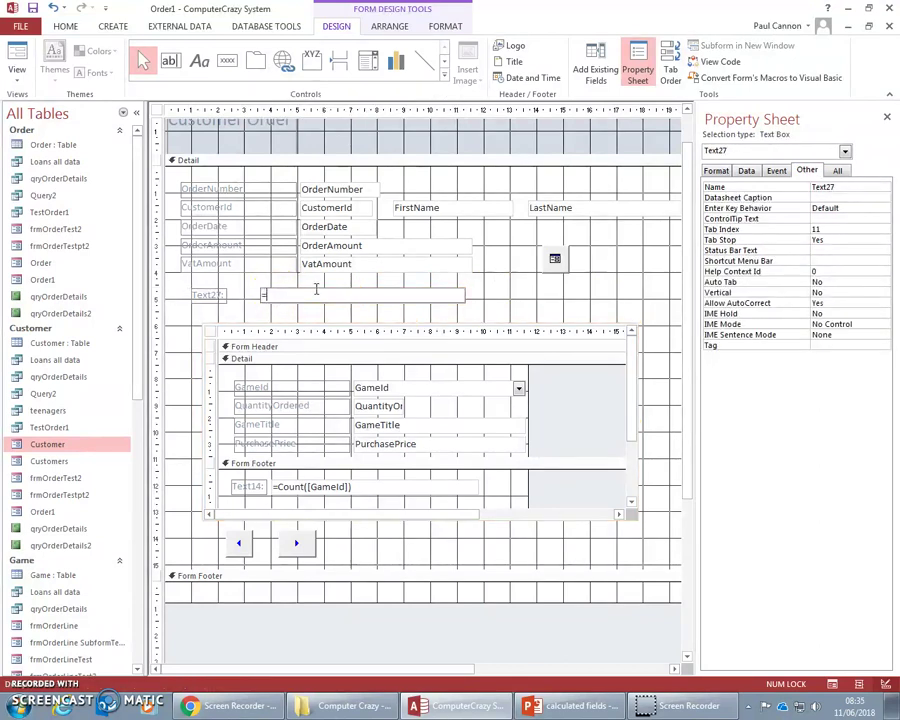
text(=[OrderLine Subform1].[form]!)
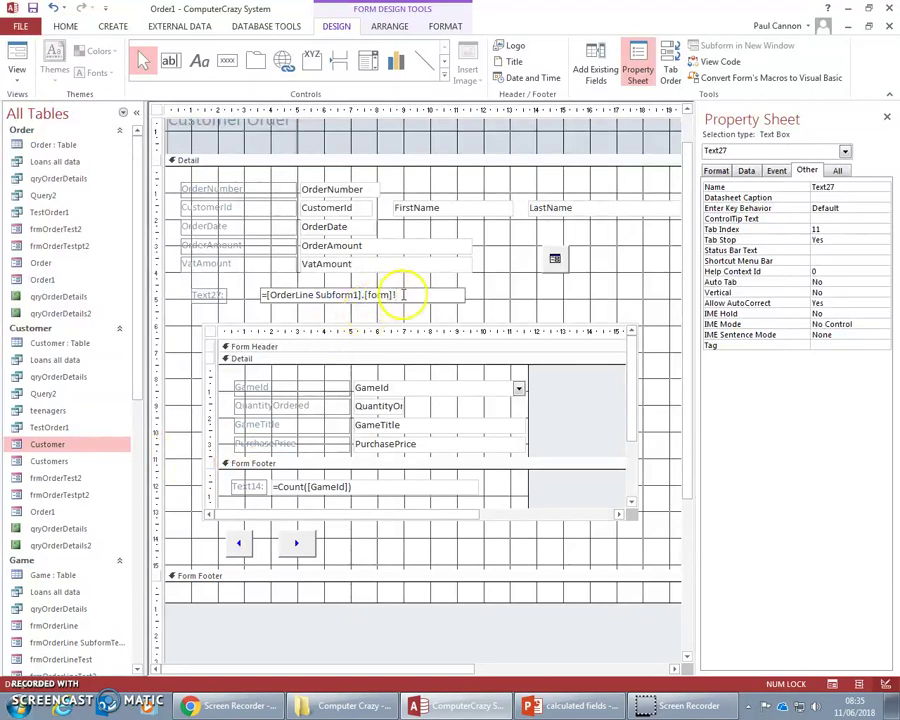
drag(396, 292, 194, 289)
key(ctrl+x)
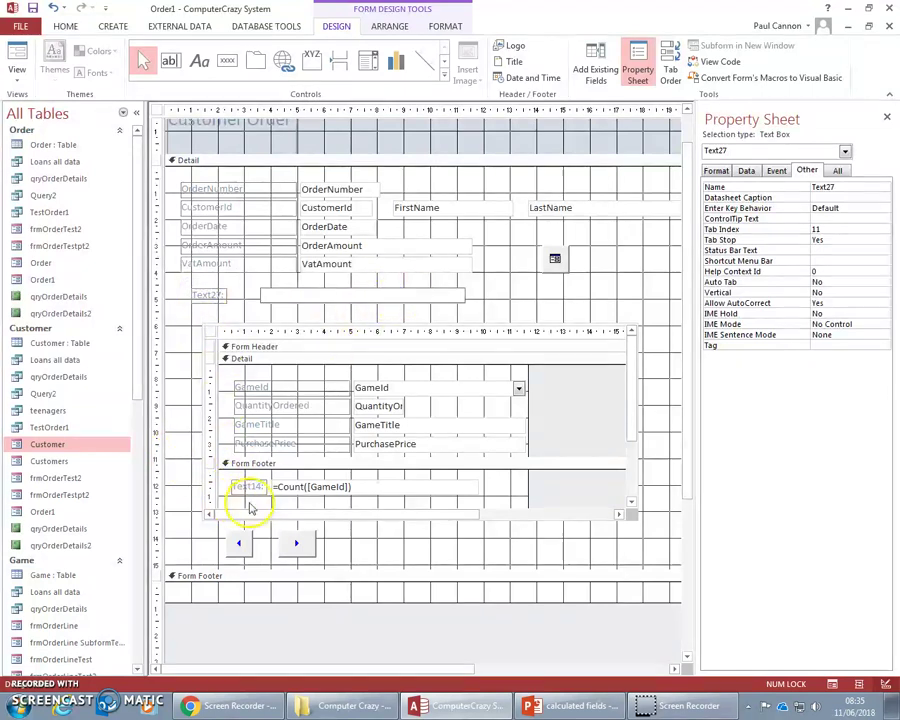
Rename the subform footer's count text box as LineCount.
click(291, 488)
click(291, 489)
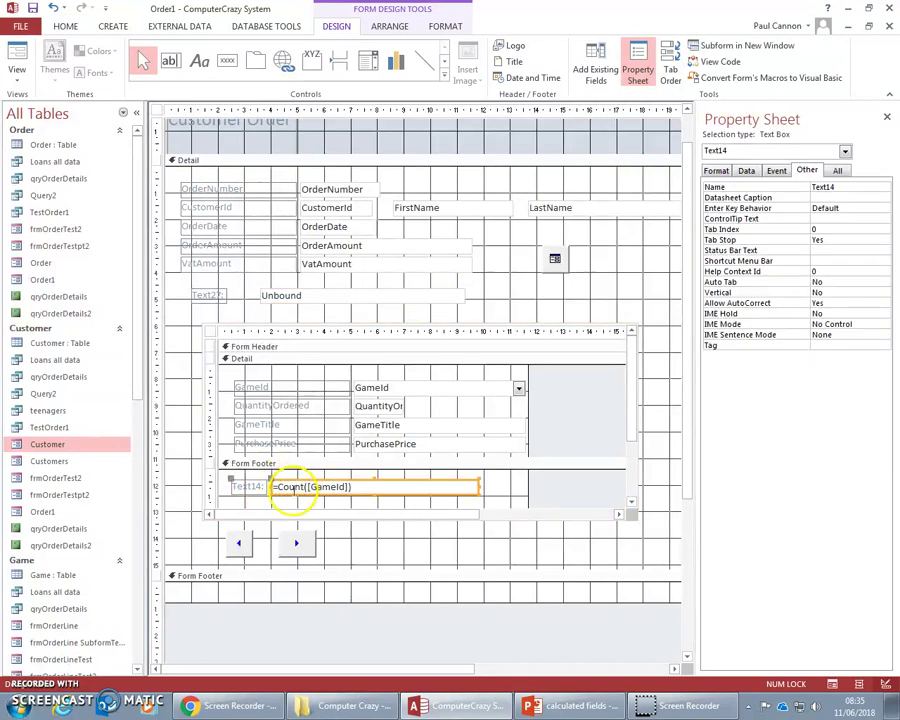
click(300, 487)
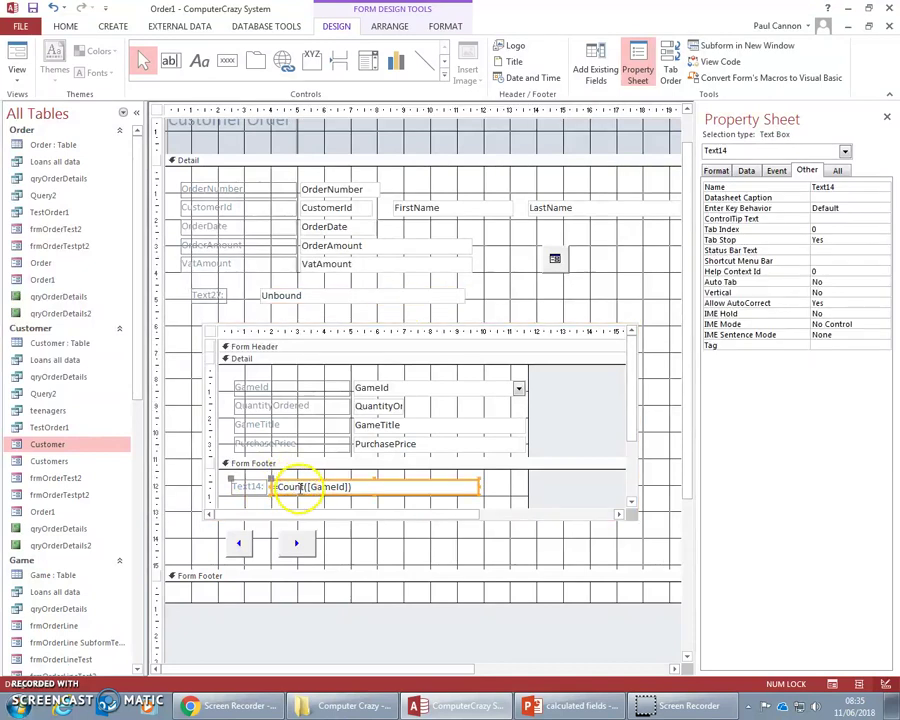
double_click(830, 187)
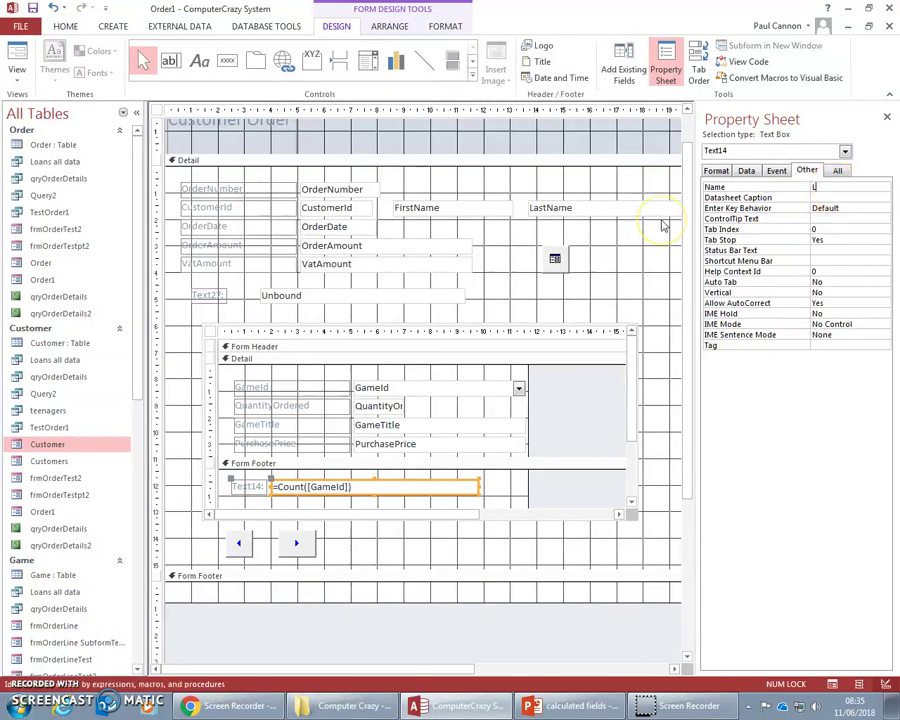
text(LineCount)
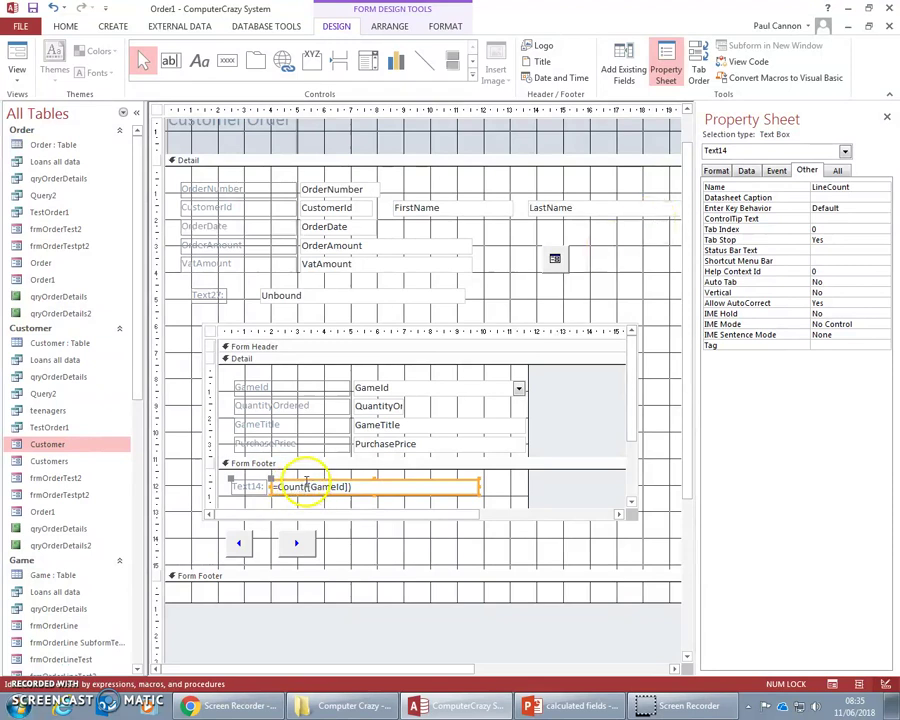
click(291, 296)
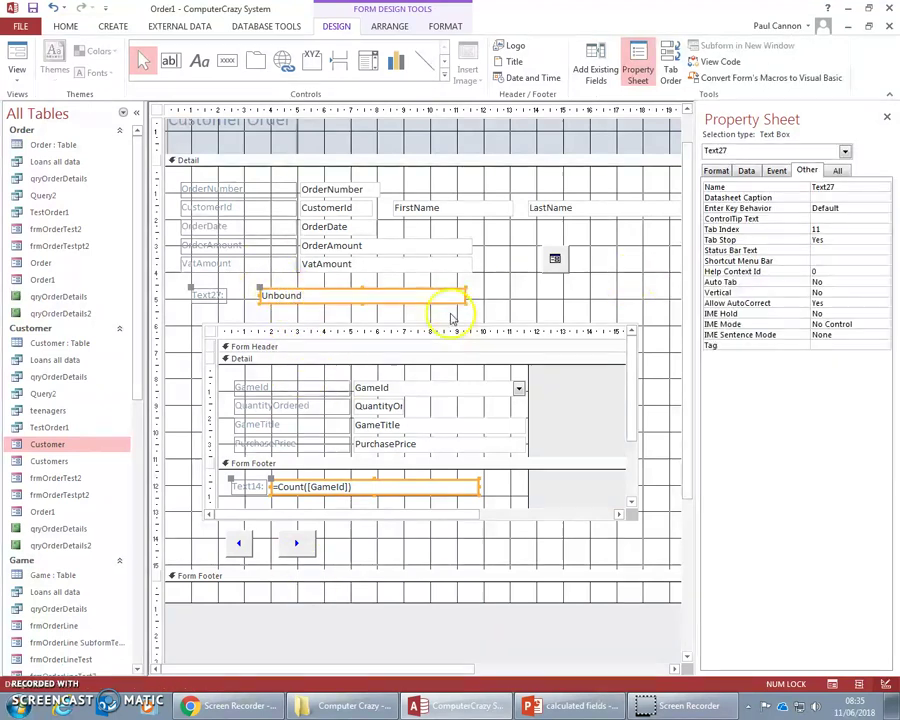
Copy the order line subform's name and enter =[OrderLine Subform1].[form]![LineCount] in the main form's unbound text box.
click(201, 321)
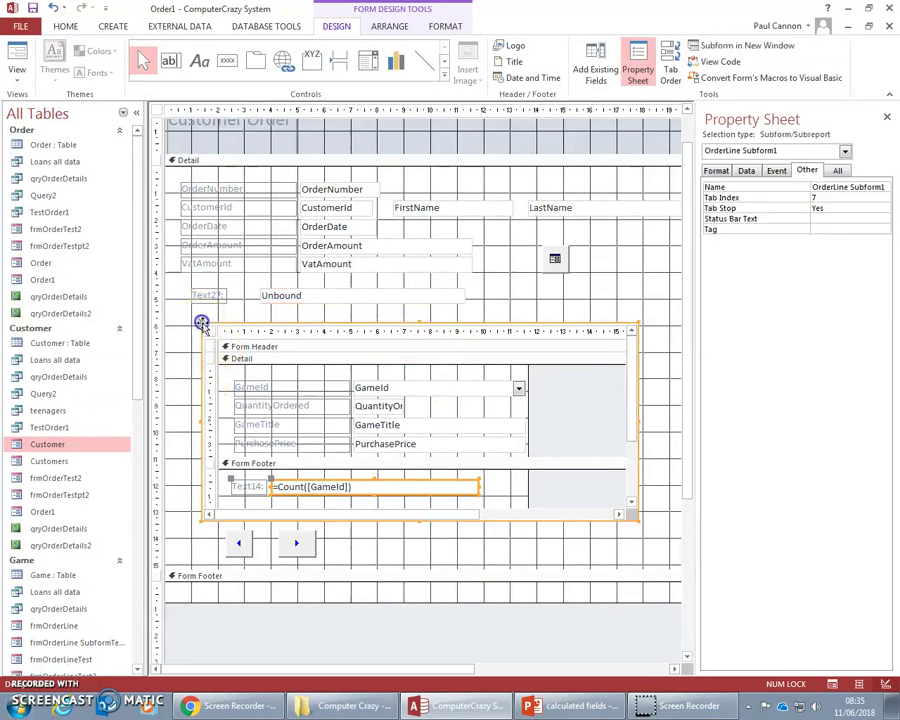
click(813, 187)
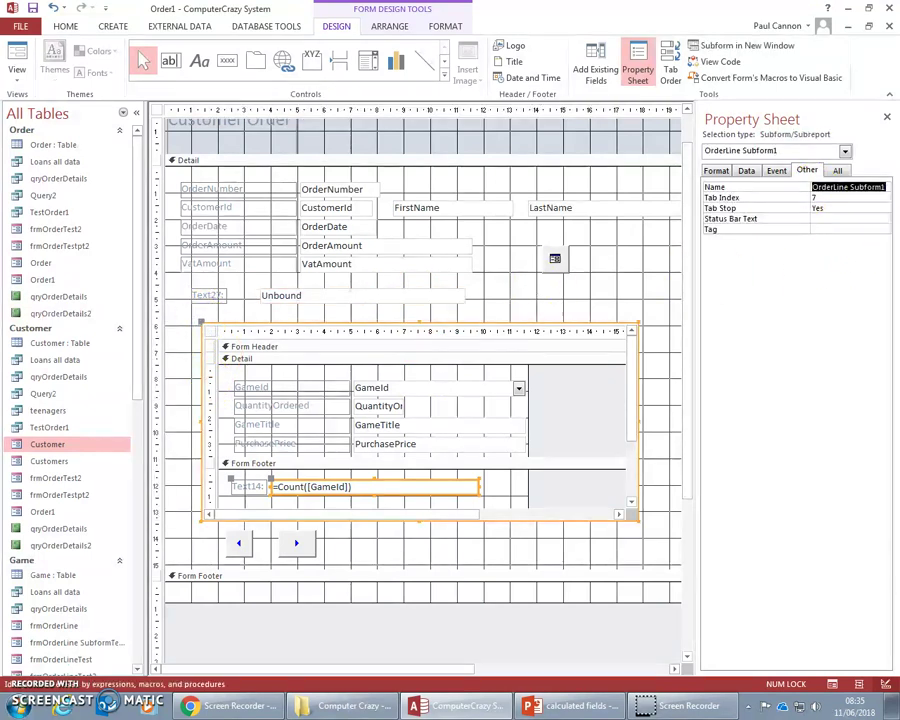
click(285, 297)
click(298, 297)
text(=)
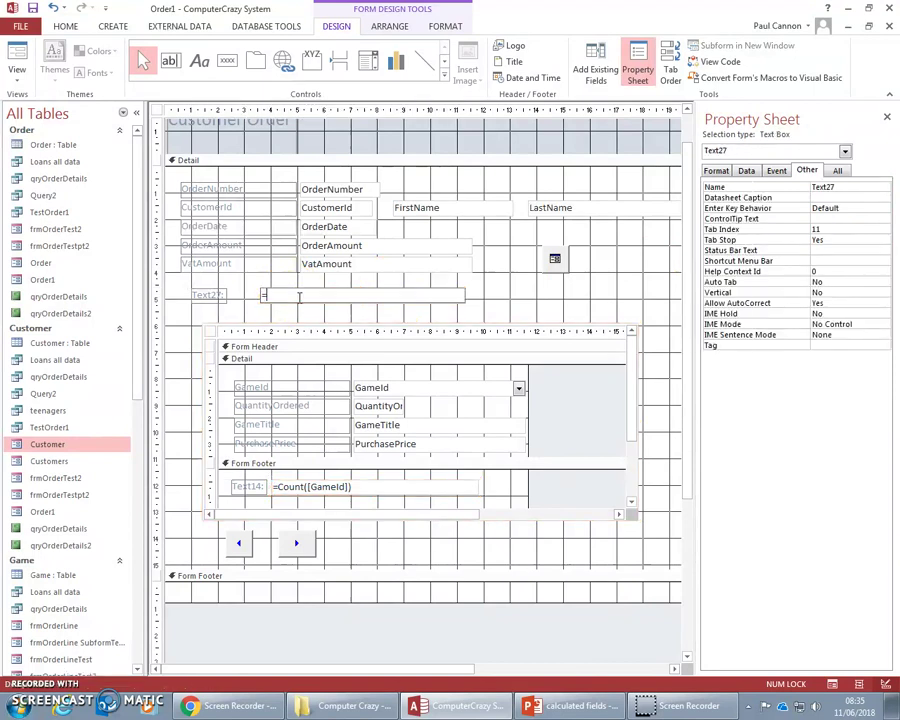
text([)
key(ctrl+v)
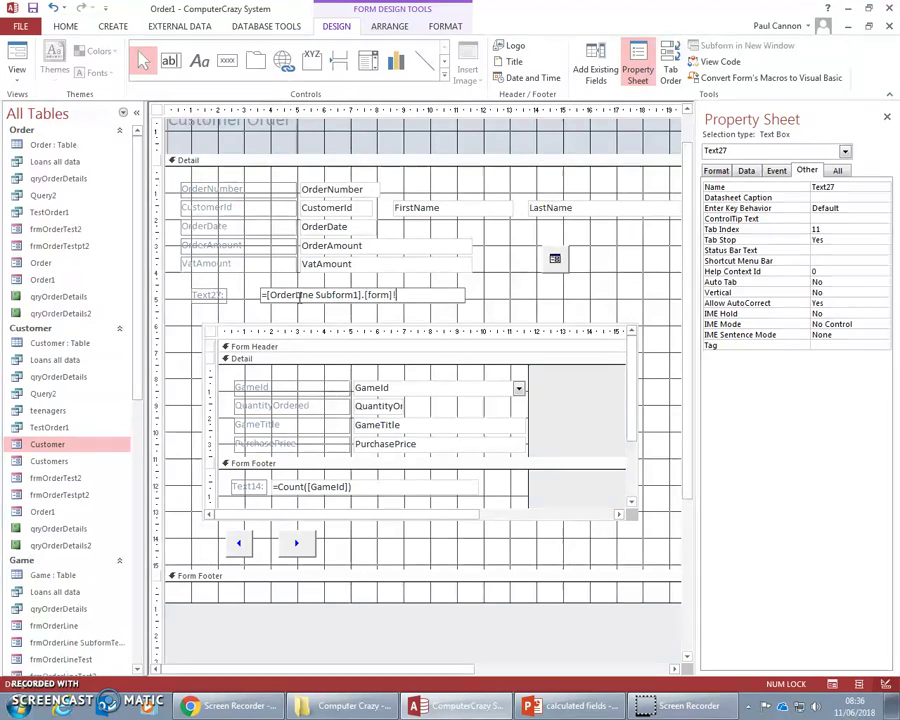
text(!)
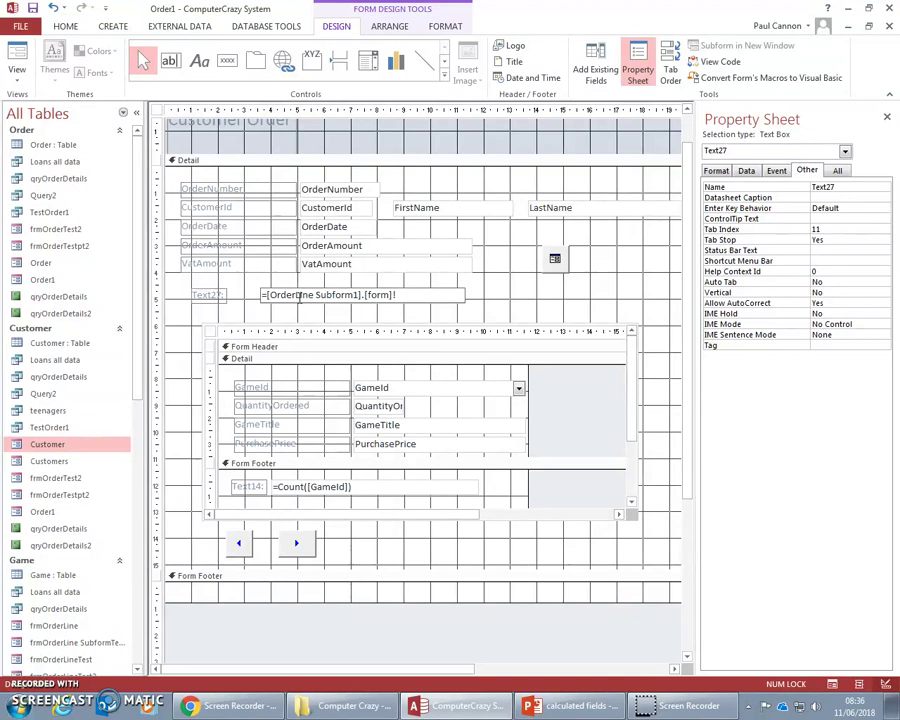
text([LineCount)
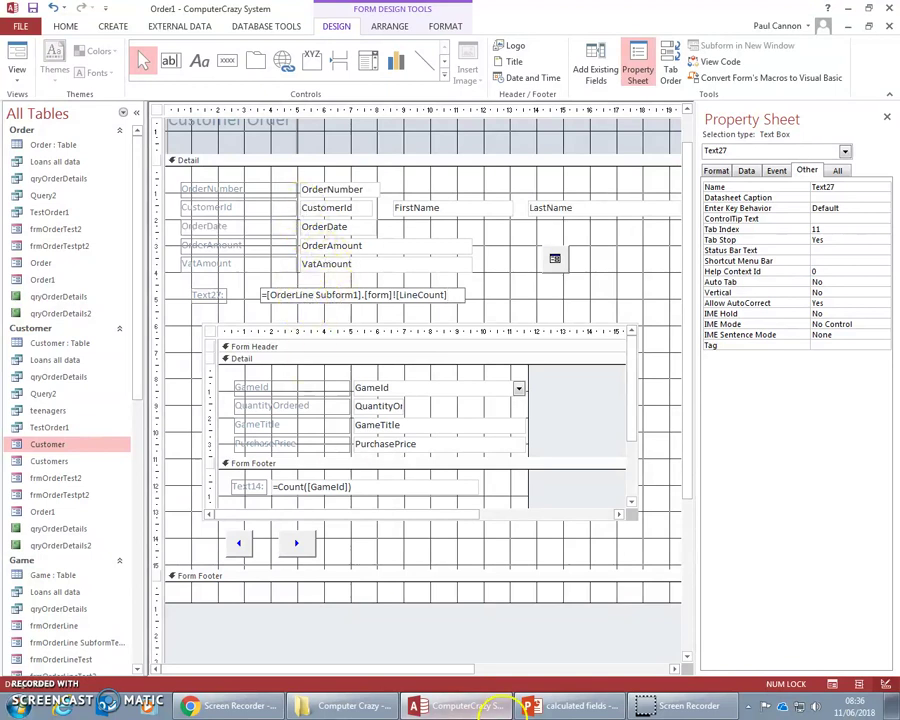
Switch to the calculated fields presentation in PowerPoint and review each part of the main form expression on slide 3.
click(583, 708)
click(70, 292)
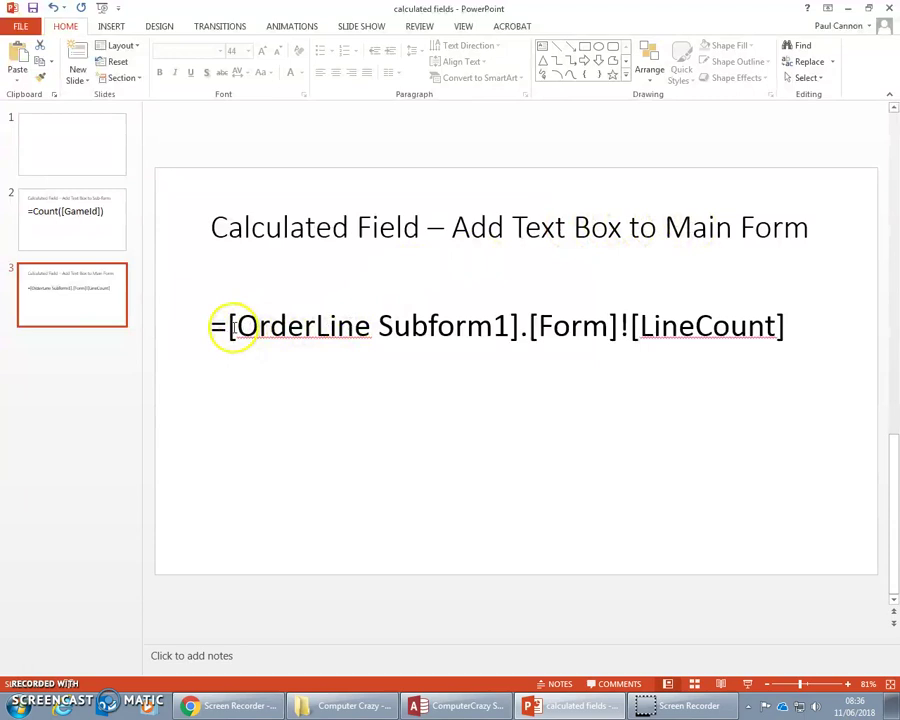
drag(232, 327, 455, 328)
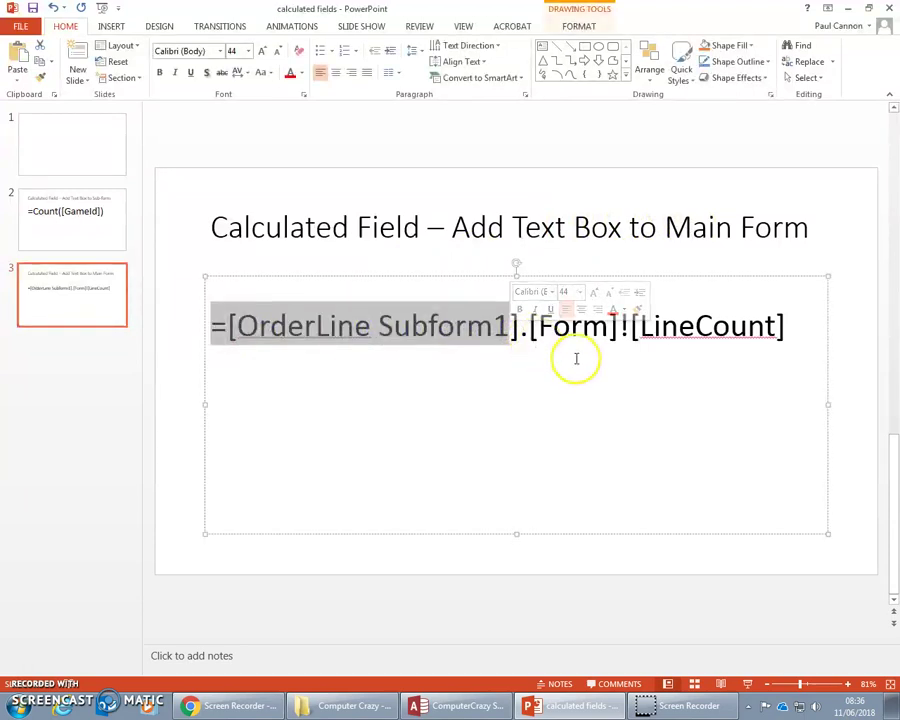
drag(624, 329, 533, 328)
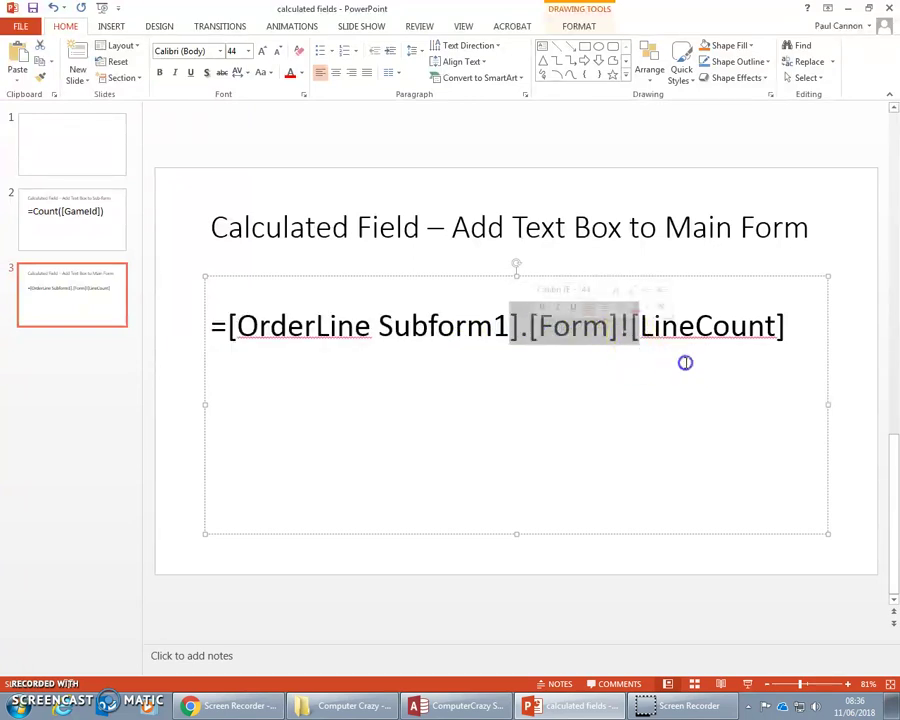
key(End)
drag(632, 329, 723, 333)
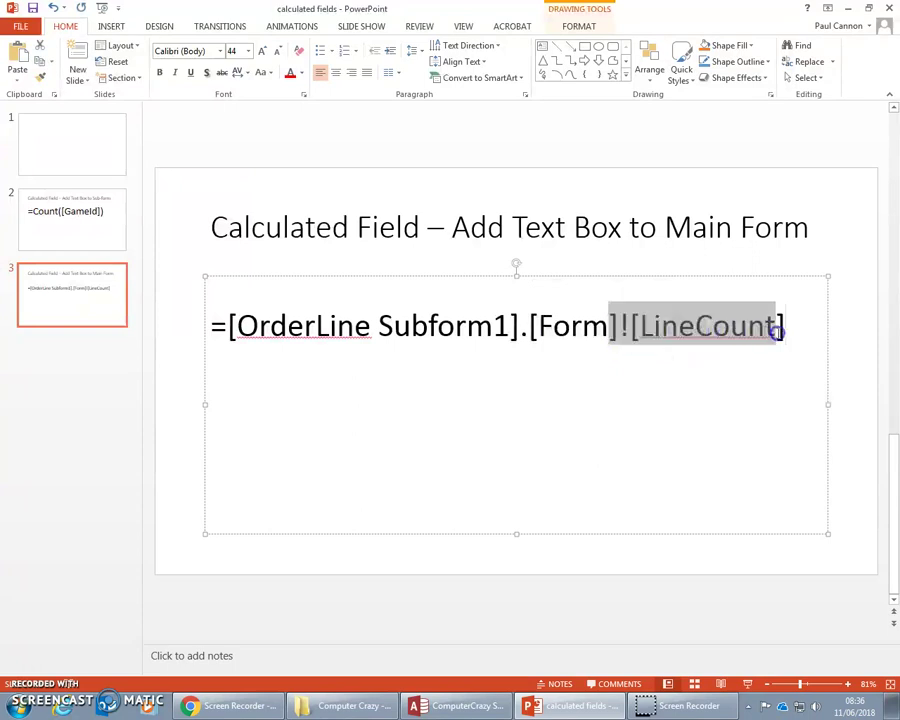
drag(777, 332, 784, 328)
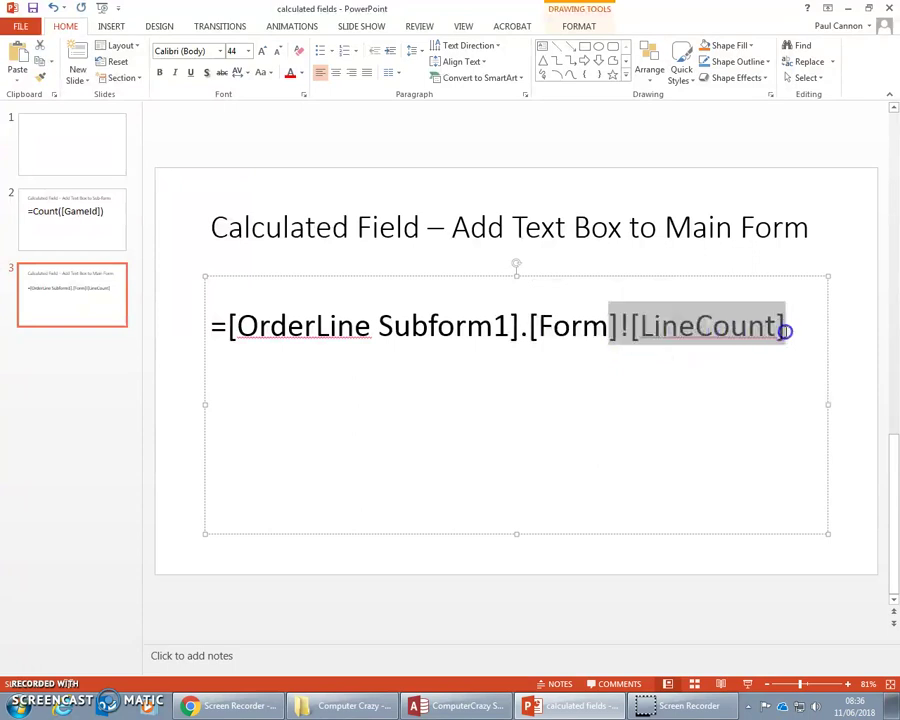
Return to the Access database, show the Order1 form in Form view and check the first order's line count.
click(448, 710)
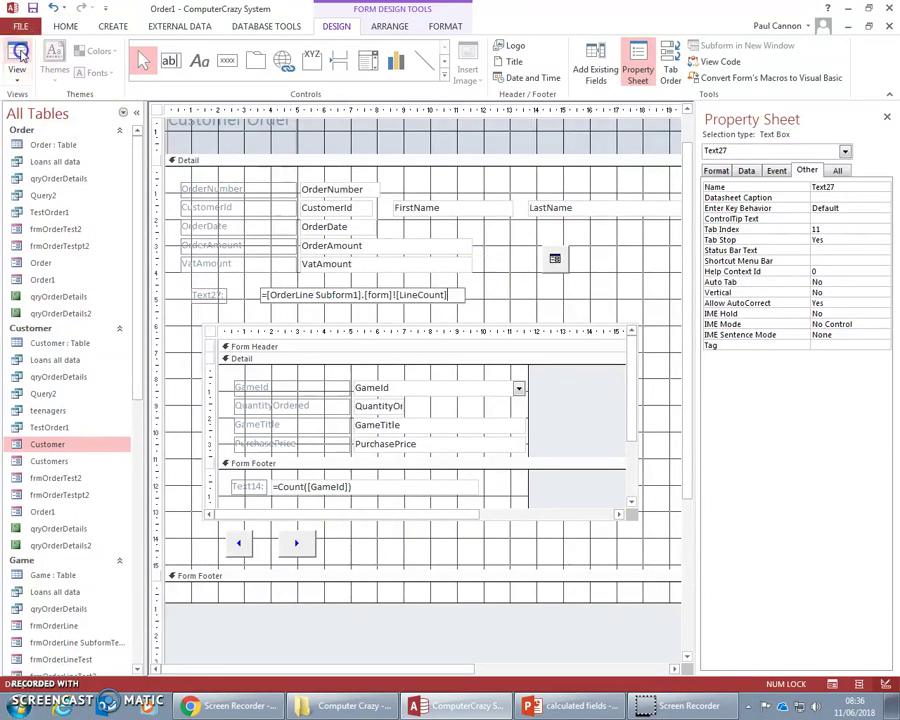
click(17, 55)
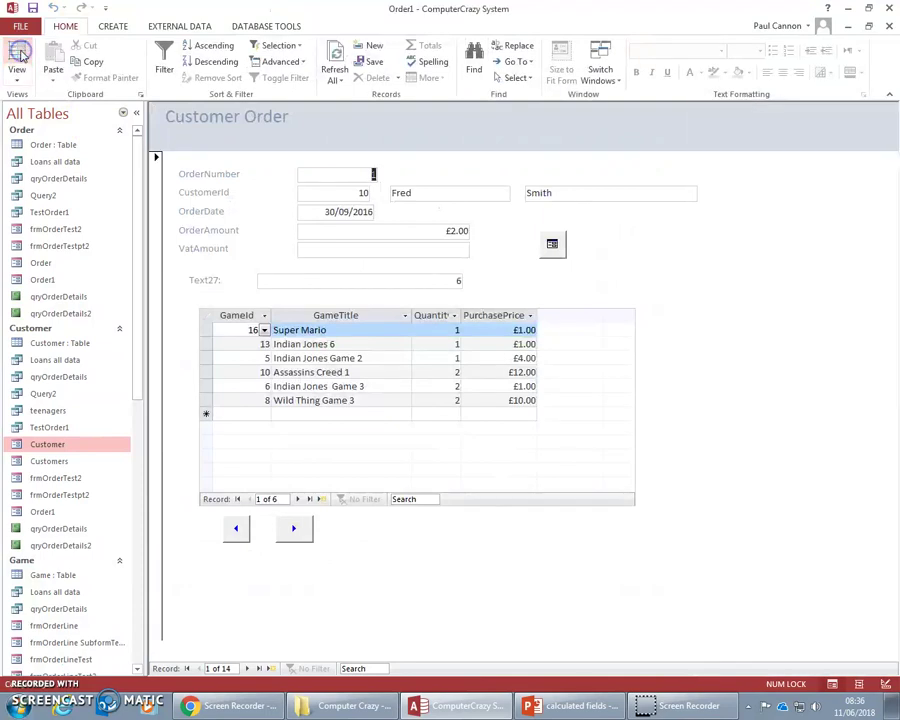
double_click(451, 281)
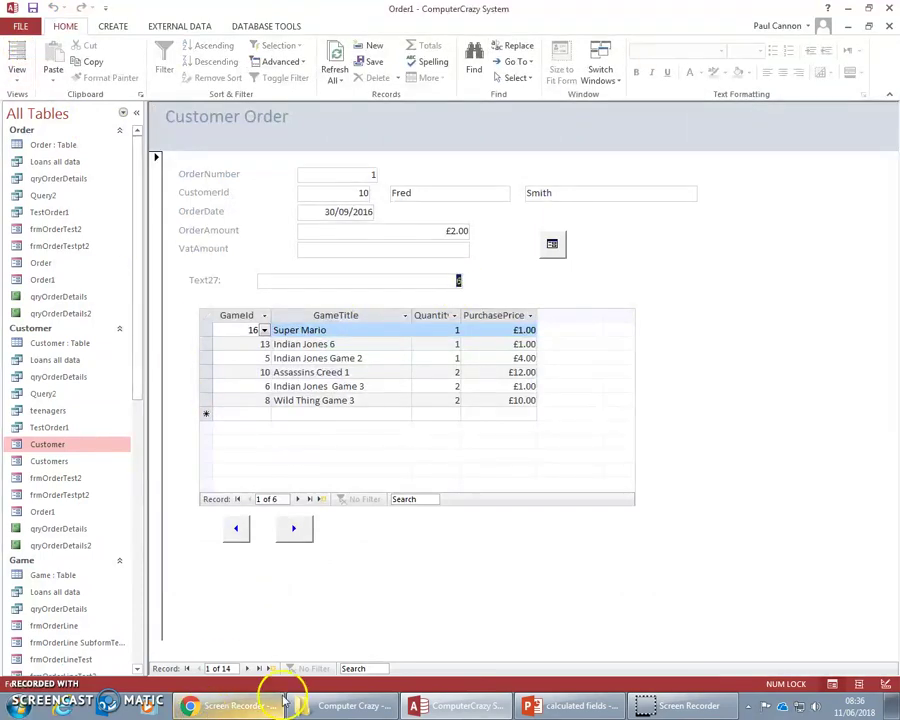
Go to the second order record and to record 13, checking the line count against the order lines.
click(247, 668)
click(446, 284)
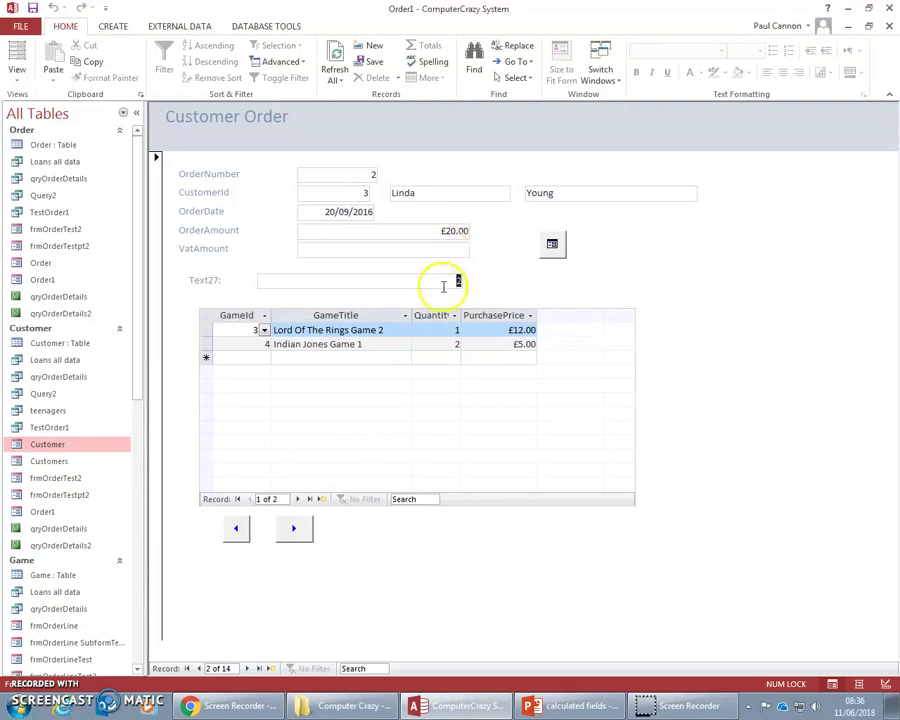
click(224, 668)
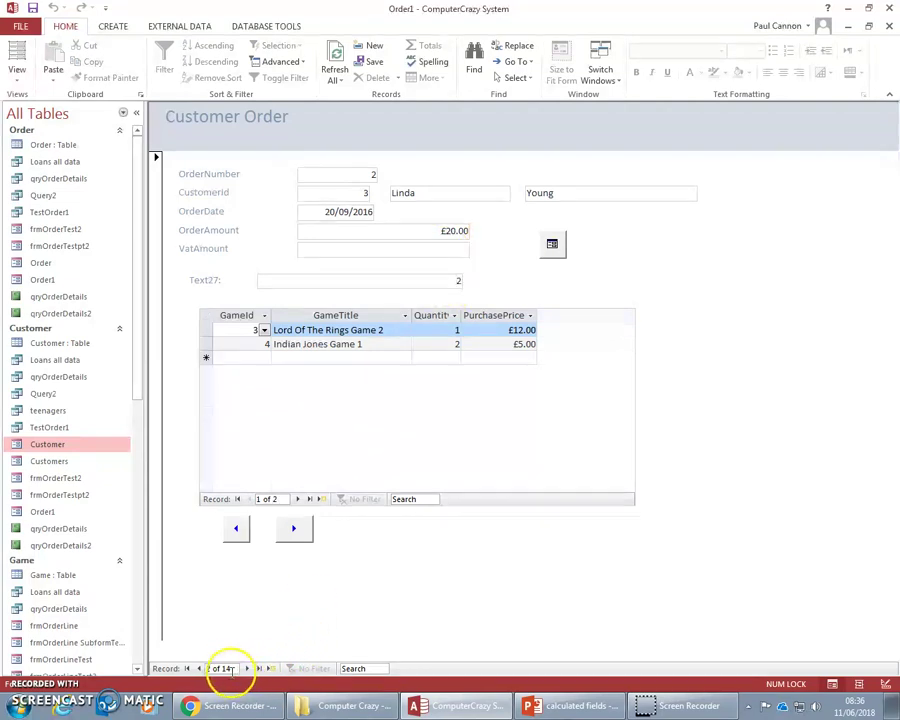
text(13)
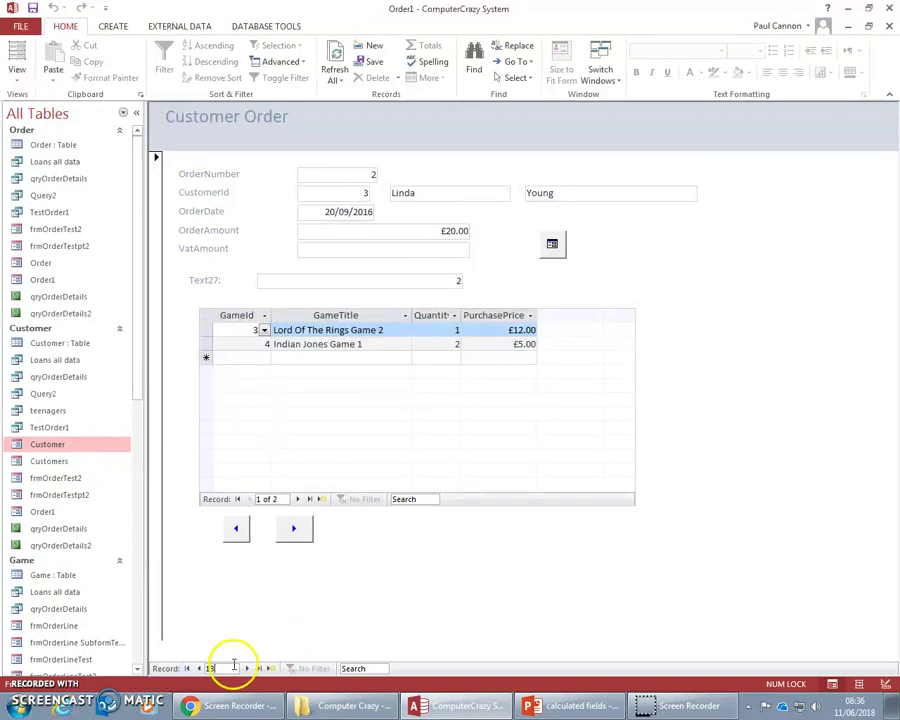
key(Return)
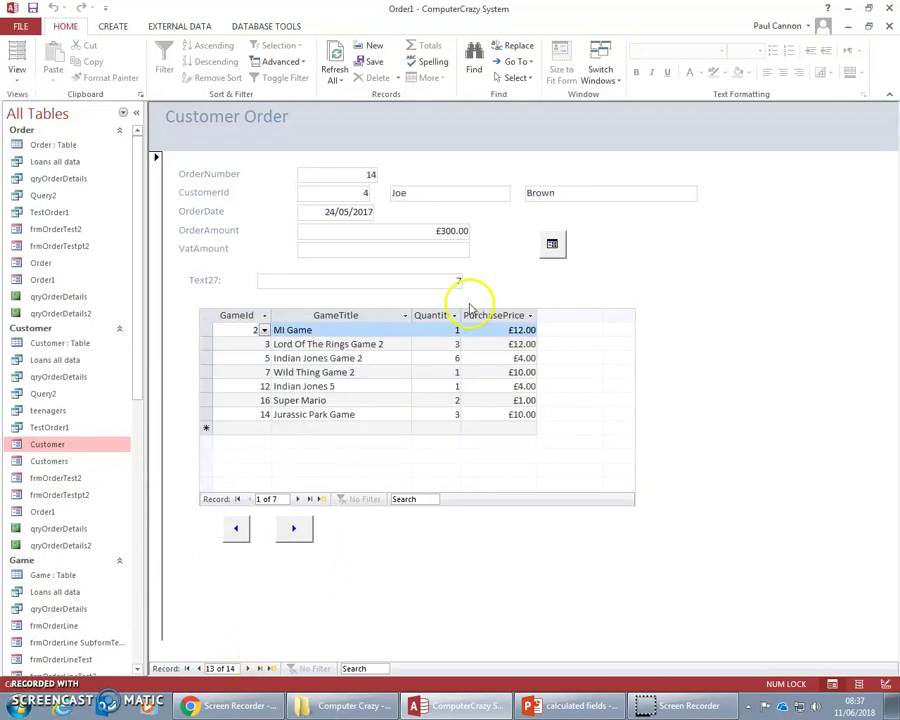